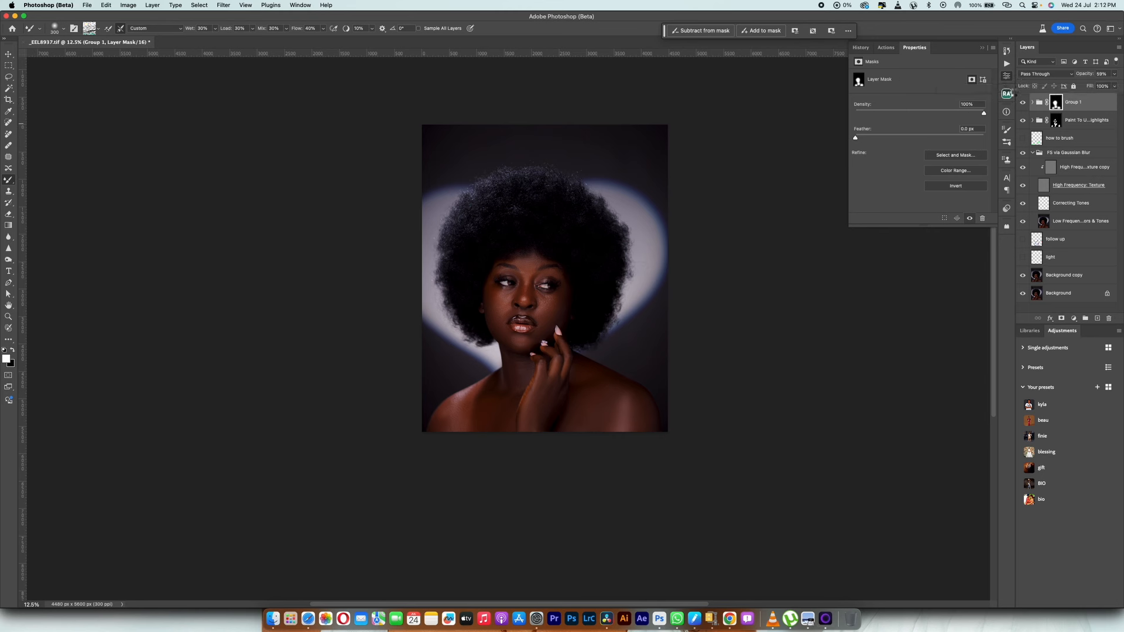
Step: Stamp the visible layers, run Beauty Retouch's Magical Skin Tone action above the stamp, and delete the stamped layer
key("super+alt+shift+e")
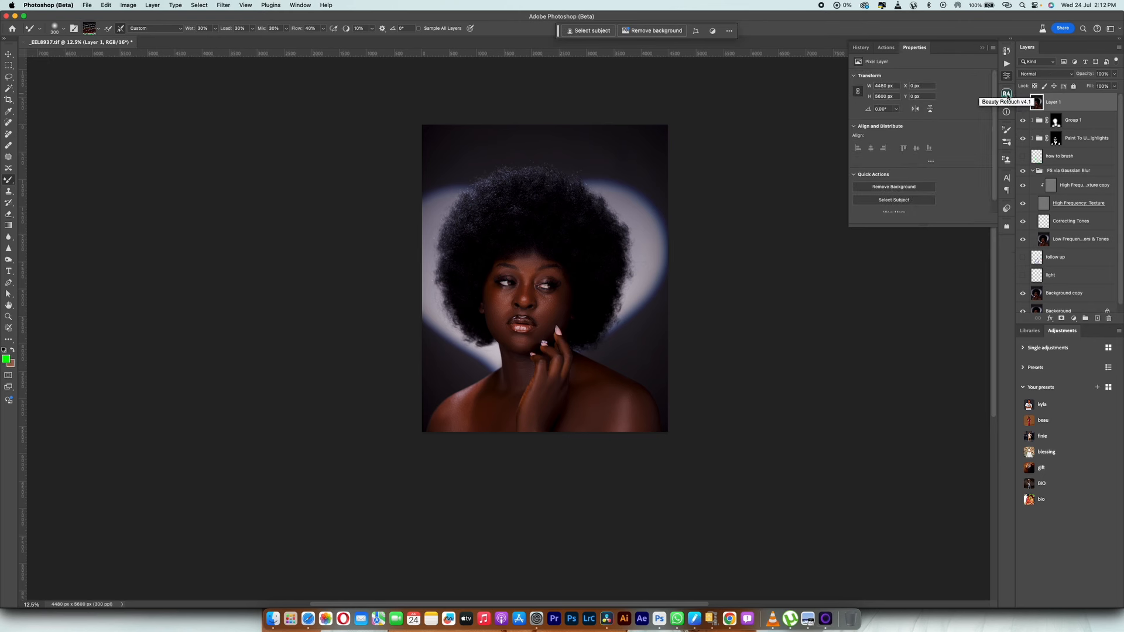
left_click(1007, 94)
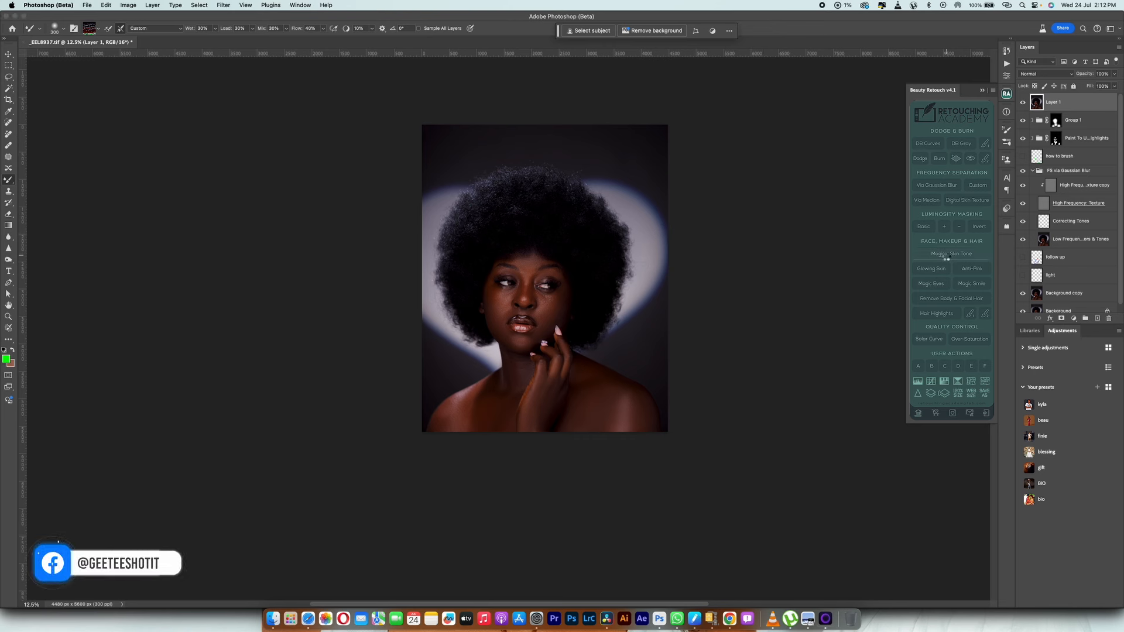
left_click(944, 256)
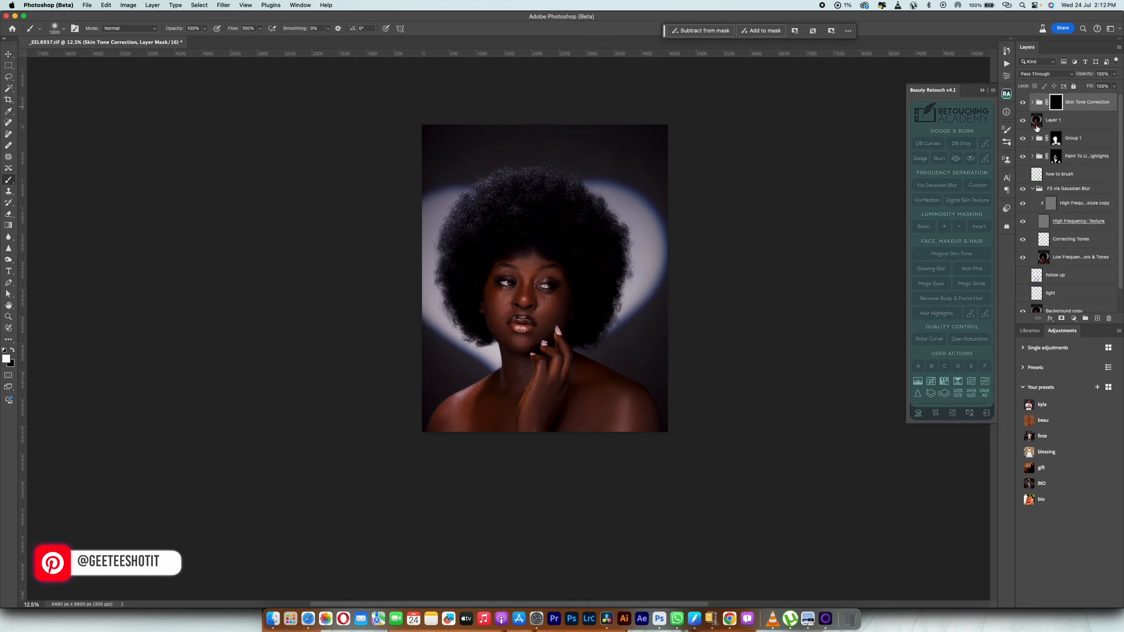
left_click_drag(1072, 120, 1081, 223)
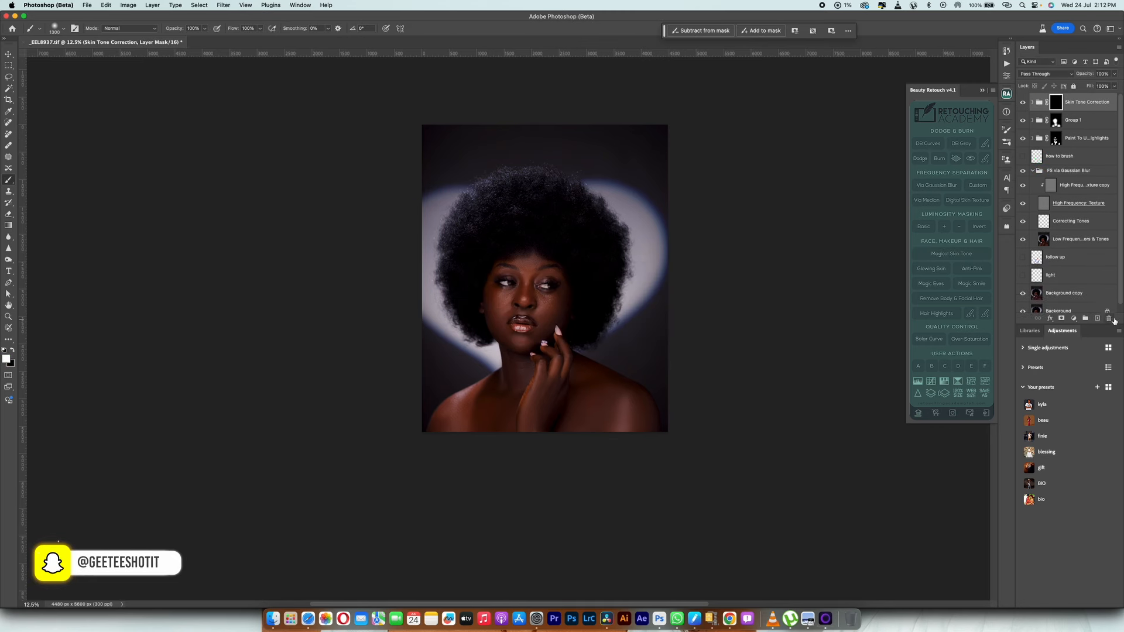
Step: Recolour the upper solid colour fill in the Skin Tone Correction group to the sampled forehead tone 734a3e and raise its opacity
left_click(1033, 102)
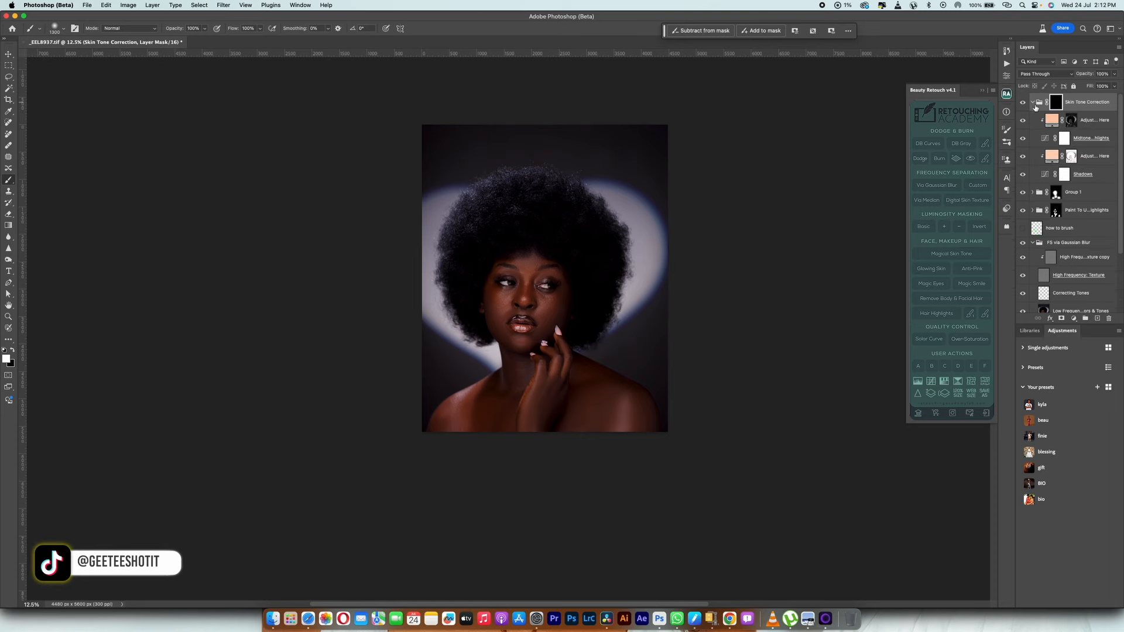
left_click(1052, 121)
double_click(1053, 122)
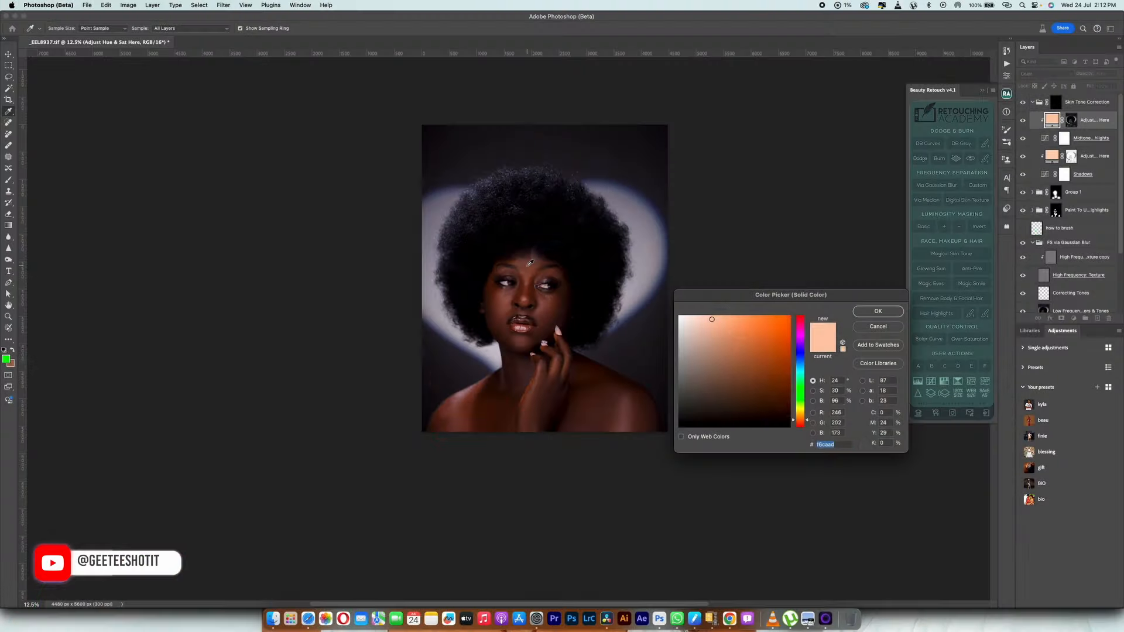
left_click(532, 261)
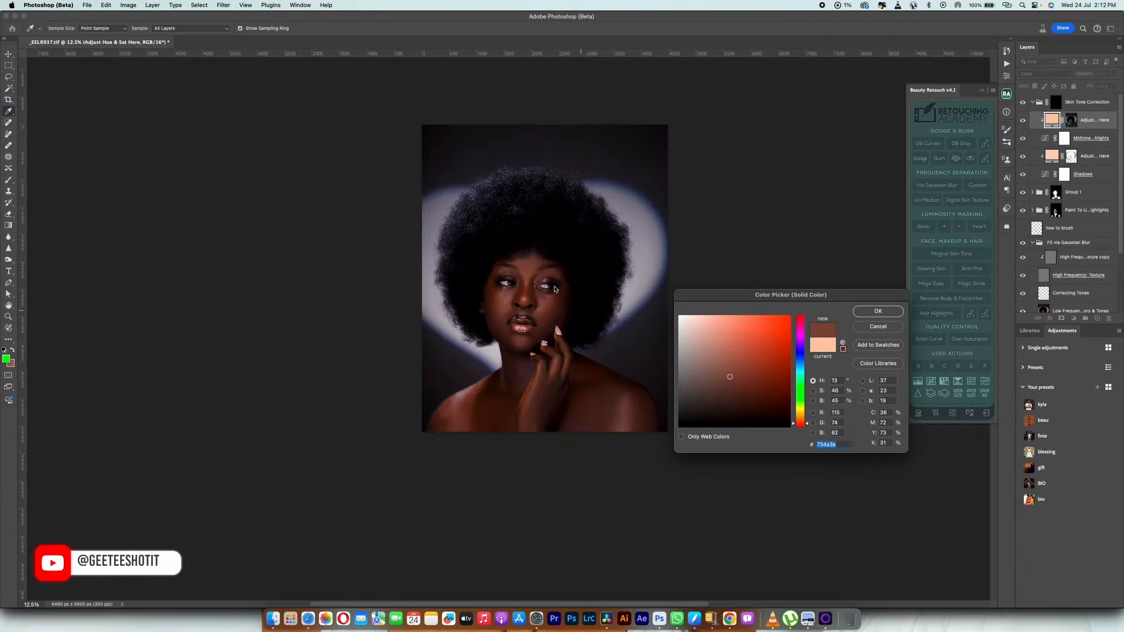
left_click(879, 311)
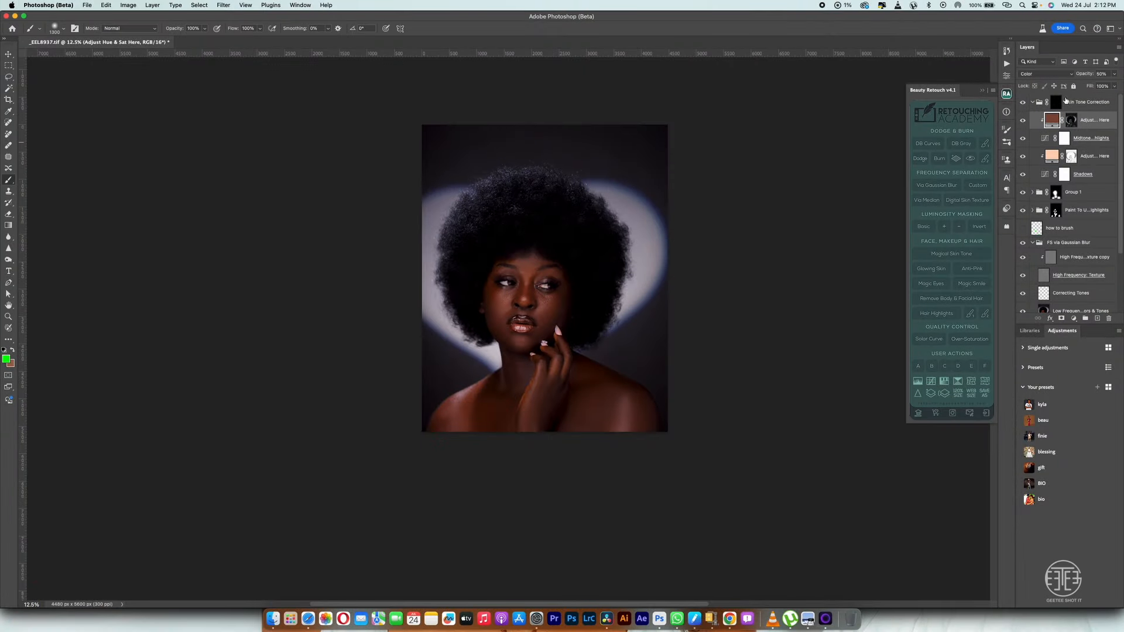
left_click_drag(1081, 75, 1106, 73)
Step: Paint white on the Skin Tone Correction group's mask over the forehead, cheeks and chin, varying the brush size
left_click(1056, 105)
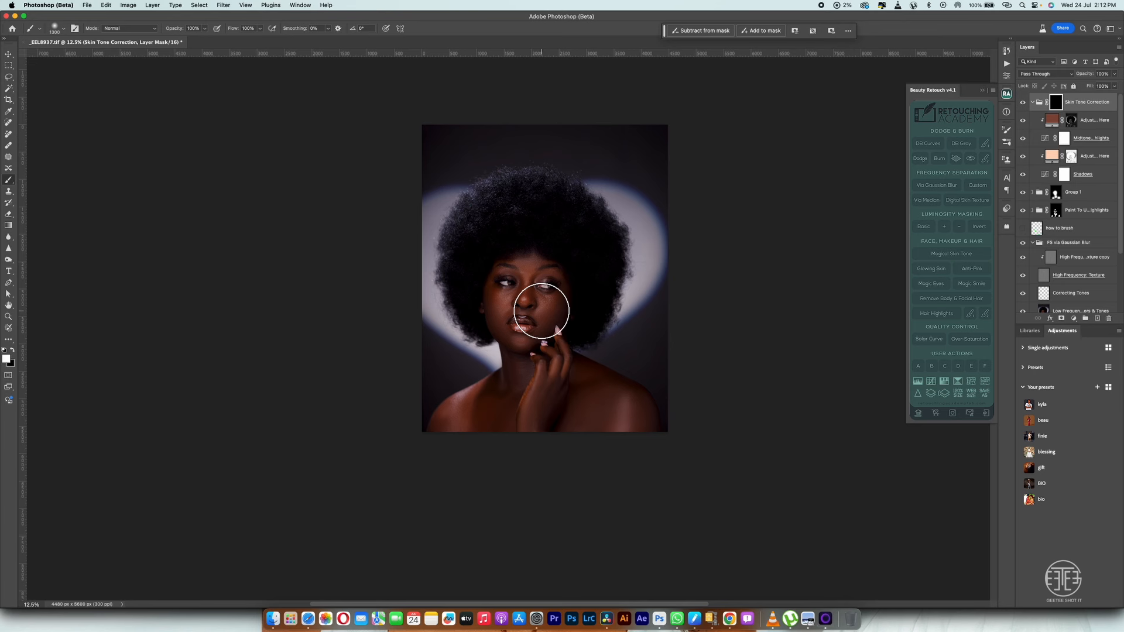
key("bracketleft")
key("bracketleft")
key("bracketleft")
key("bracketleft")
key("bracketleft")
key("bracketleft")
left_click_drag(526, 265, 533, 261)
key("bracketleft")
key("bracketleft")
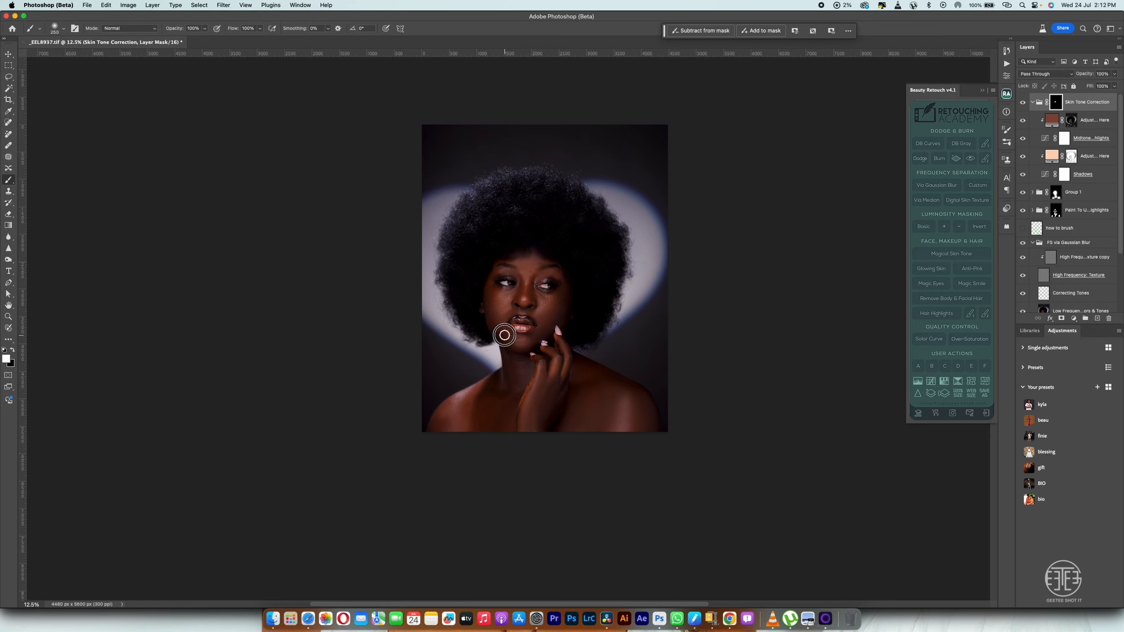
key("bracketright")
key("bracketright")
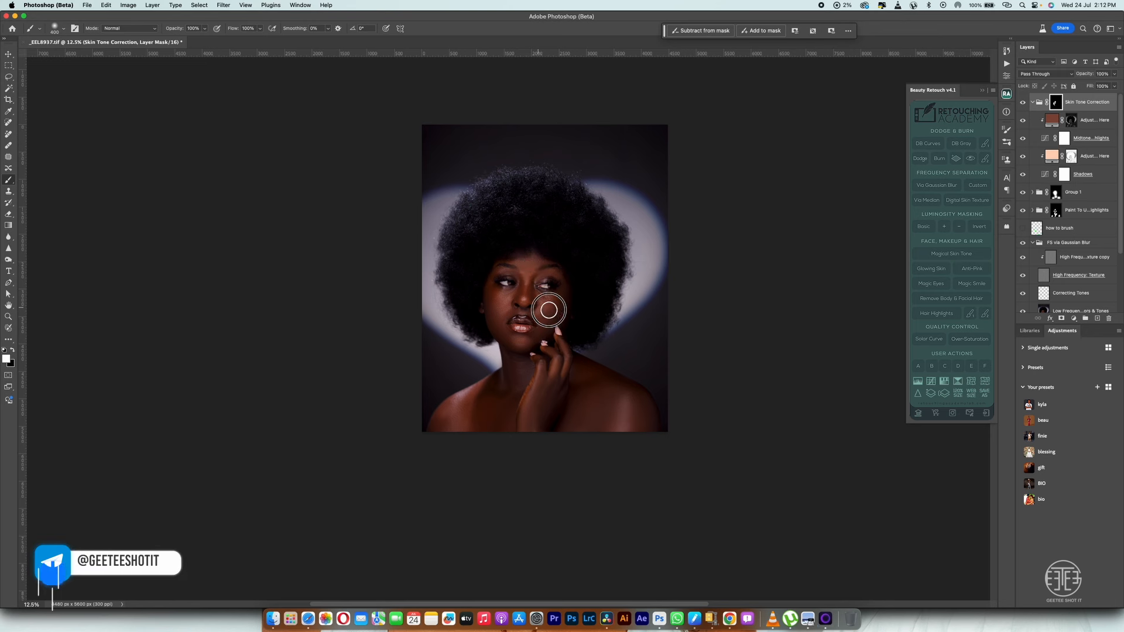
key("bracketleft")
key("bracketleft")
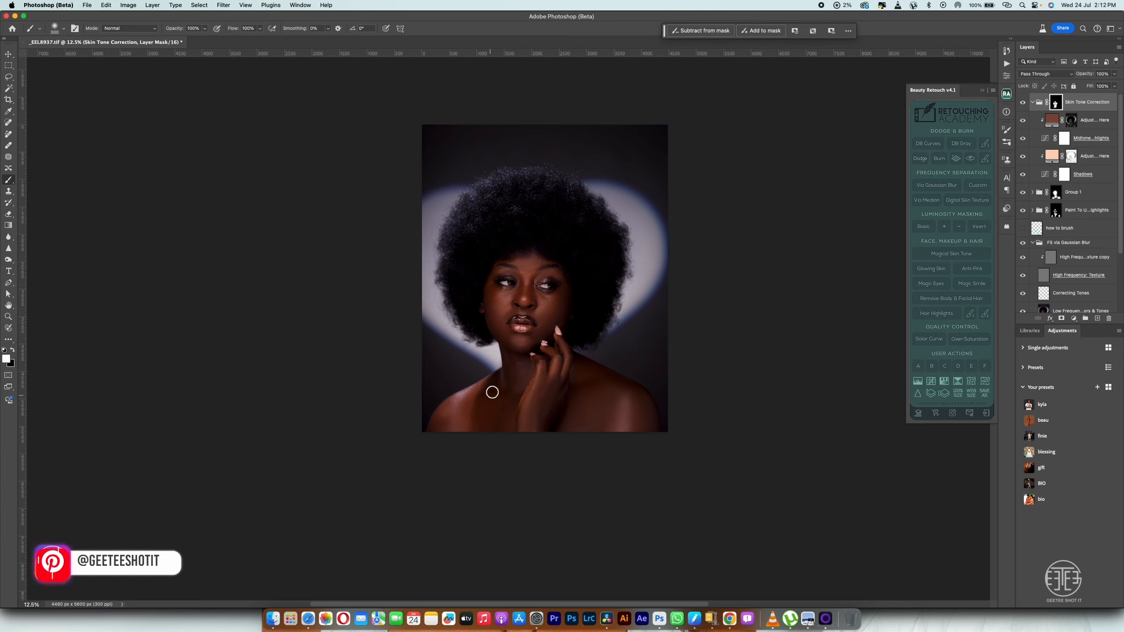
Step: Extend the white painting on the Skin Tone Correction mask over the neck, shoulders and hand
key("bracketright")
key("bracketright")
key("bracketright")
key("bracketright")
key("bracketright")
key("bracketright")
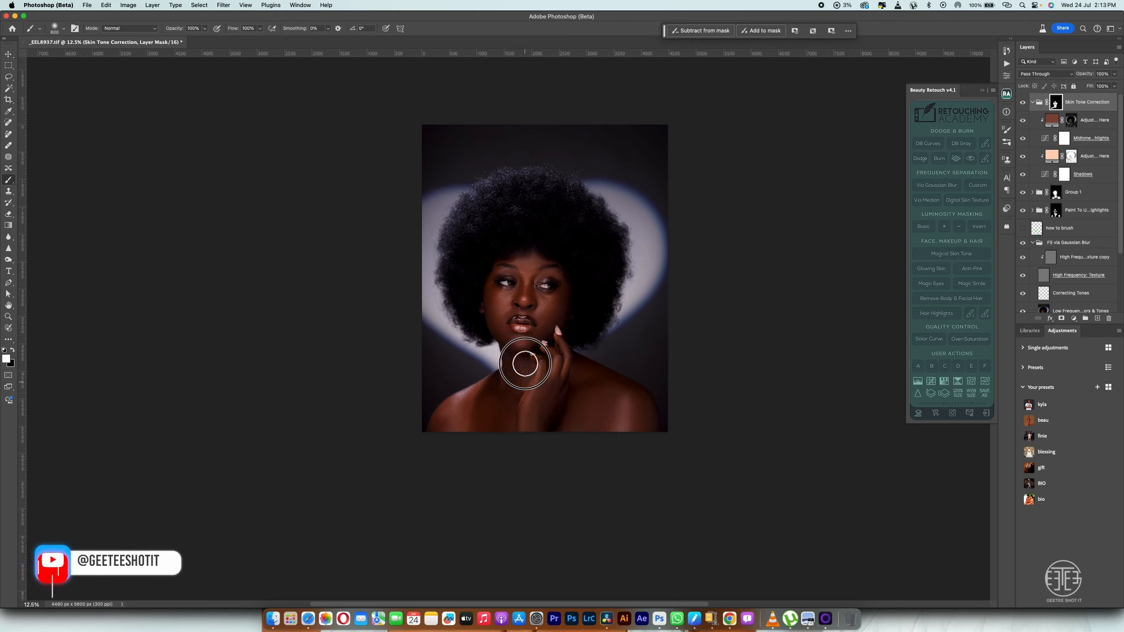
key("bracketleft")
key("bracketleft")
key("bracketleft")
key("bracketleft")
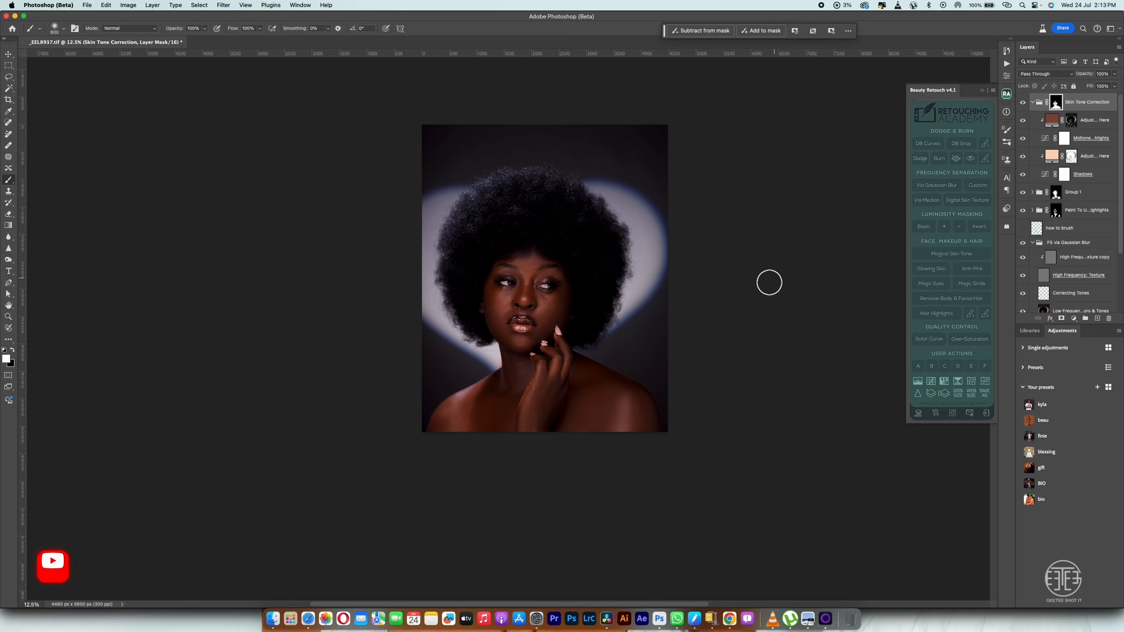
Step: Check the Skin Tone Correction mask's coverage with the red overlay, and collapse the group
key("backslash")
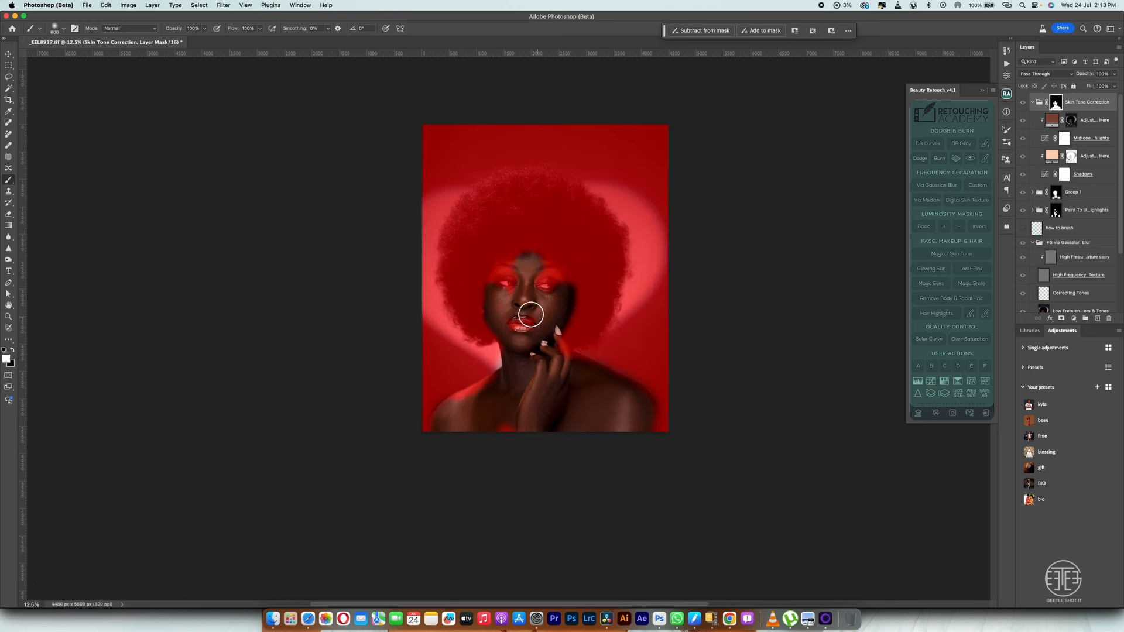
key("backslash")
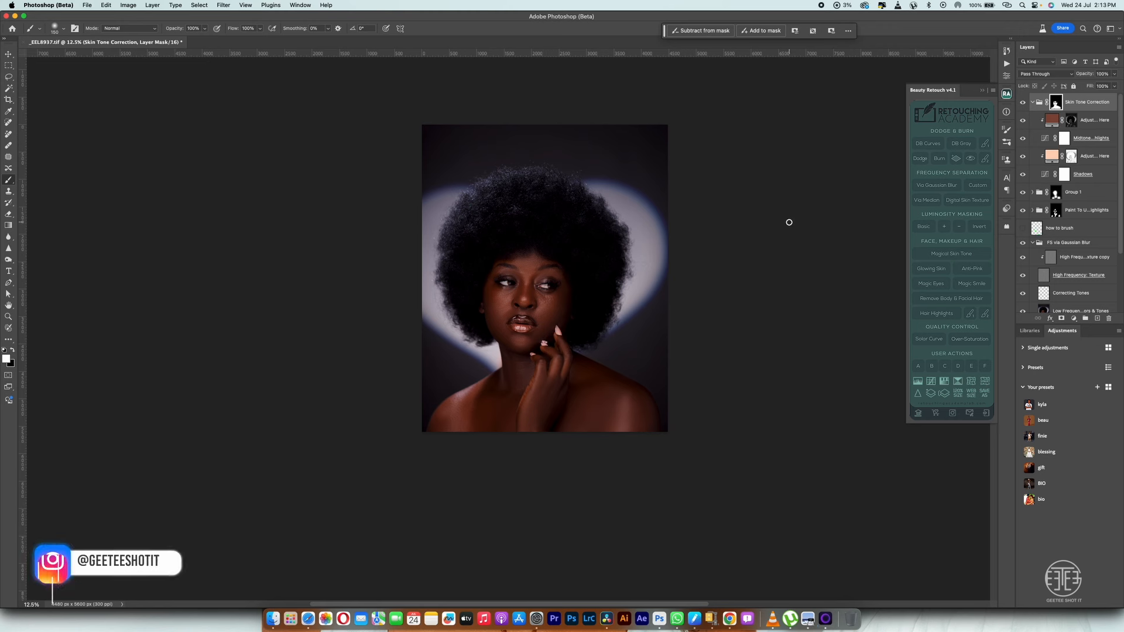
left_click(1033, 102)
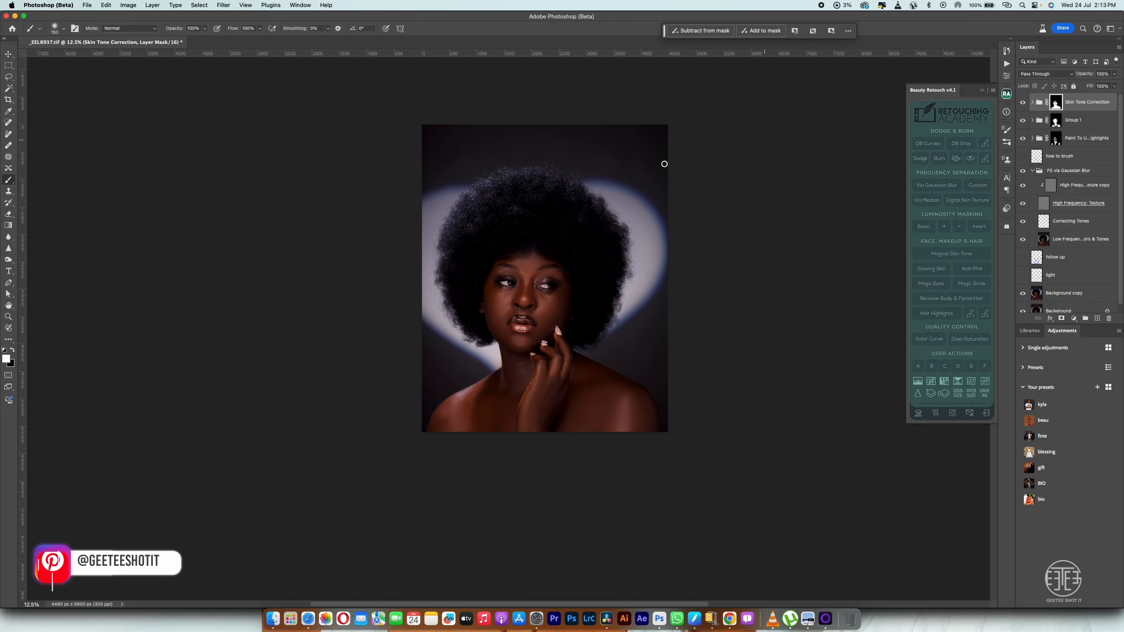
Step: Paint a Brightness/Contrast adjustment over the neck and the shoulder beside the raised hand with the Adjustment Brush at 400 px
right_click(8, 180)
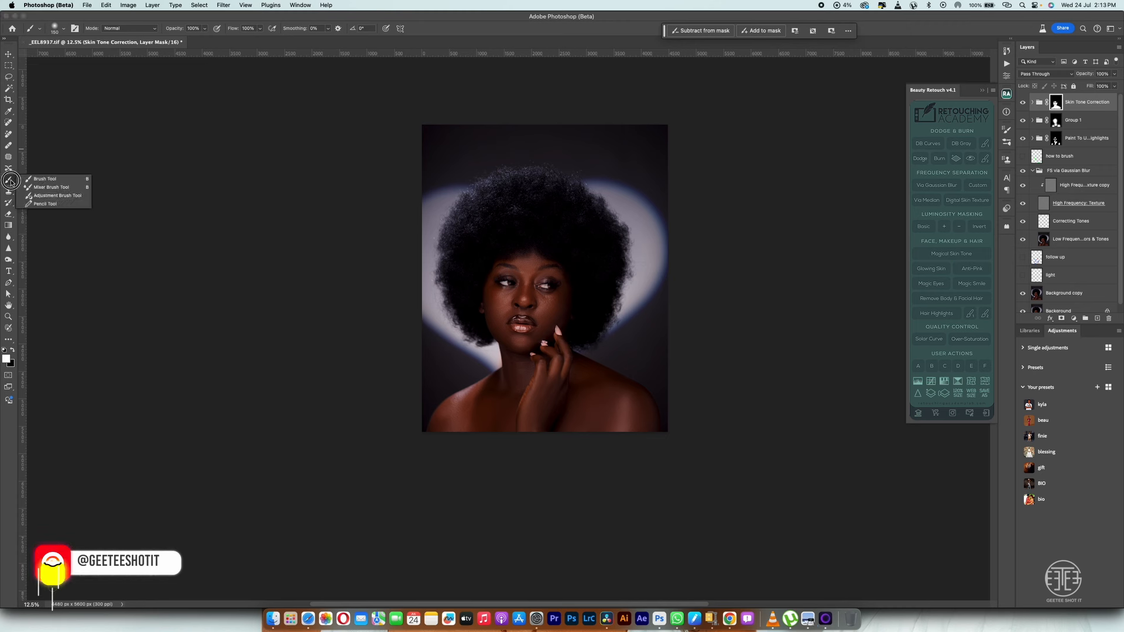
left_click(45, 196)
left_click(104, 28)
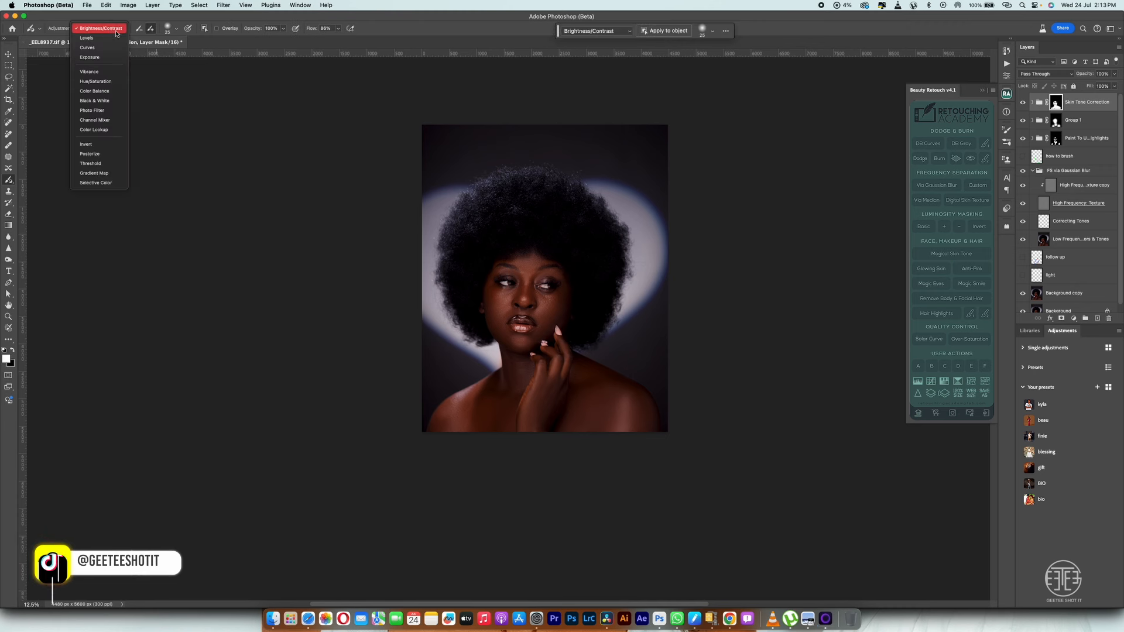
left_click(106, 29)
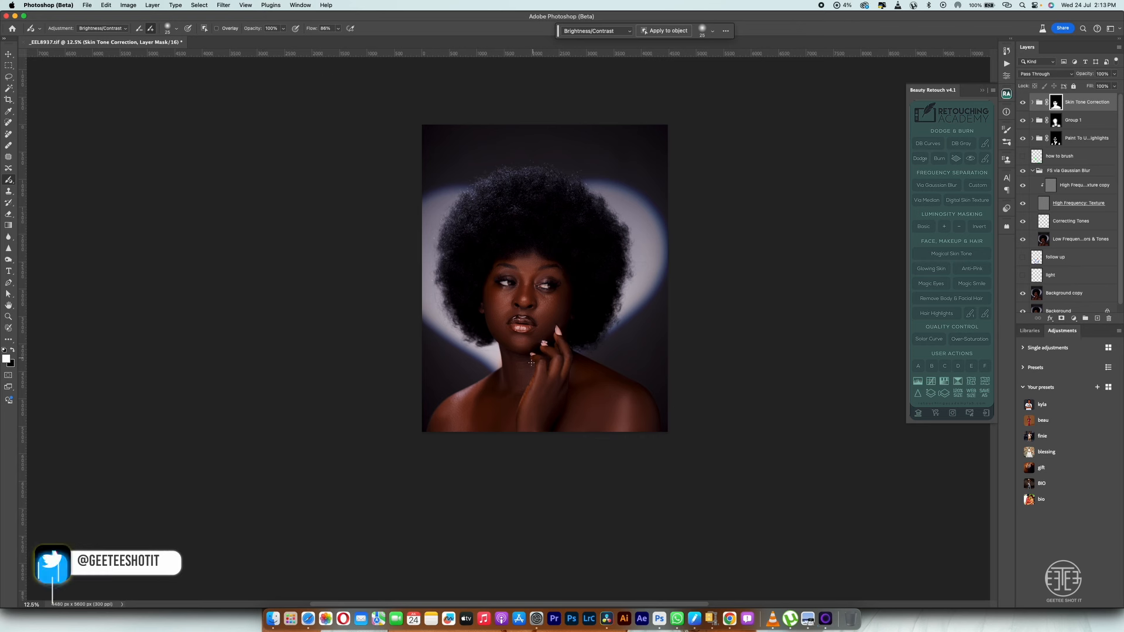
key("bracketright")
key("bracketright")
key("bracketright")
key("bracketright")
key("bracketright")
key("bracketright")
key("bracketright")
key("bracketright")
key("bracketright")
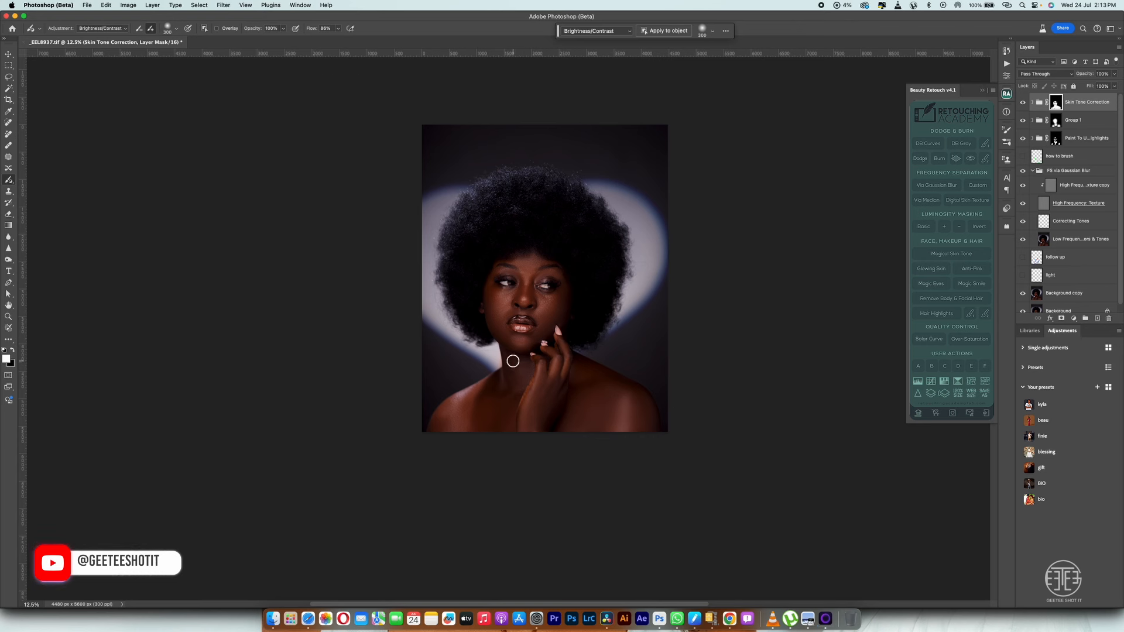
key("bracketright")
key("bracketright")
key("bracketright")
left_click(515, 362)
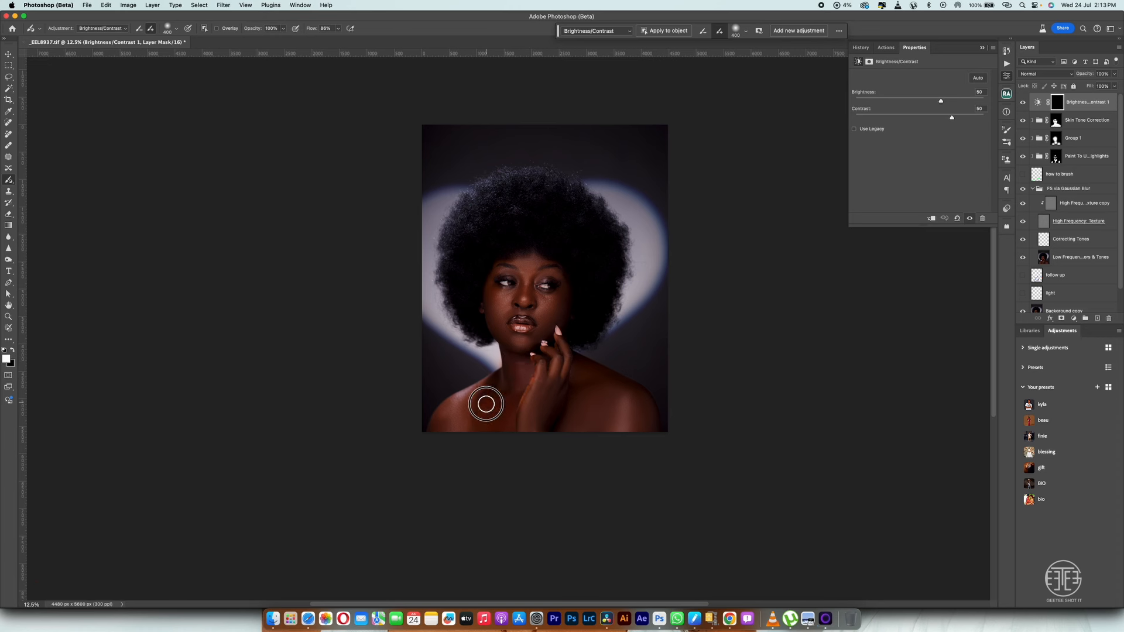
mouse_move(511, 418)
left_mouse_down()
mouse_move(527, 369)
mouse_move(485, 405)
mouse_move(483, 438)
mouse_move(511, 409)
left_mouse_up()
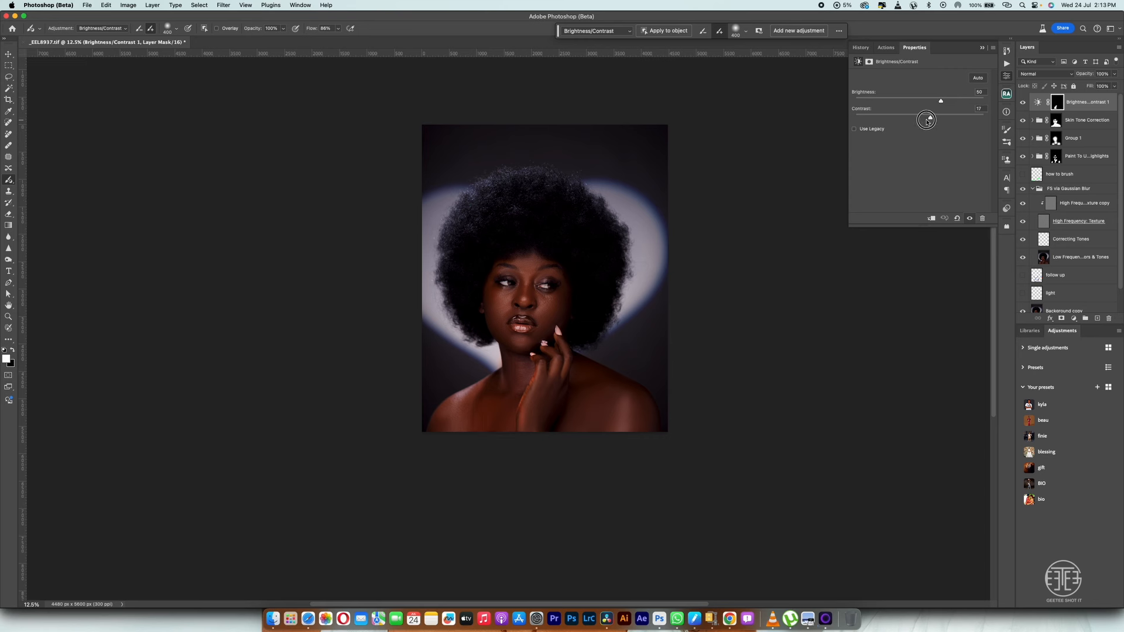
Step: Refine the shoulder's Brightness/Contrast adjustment with a contrast of 5 and a layer opacity of 48%
mouse_move(469, 400)
left_mouse_down()
mouse_move(468, 433)
mouse_move(500, 385)
mouse_move(491, 390)
mouse_move(506, 417)
mouse_move(525, 364)
mouse_move(519, 381)
mouse_move(512, 372)
mouse_move(530, 366)
mouse_move(495, 384)
left_mouse_up()
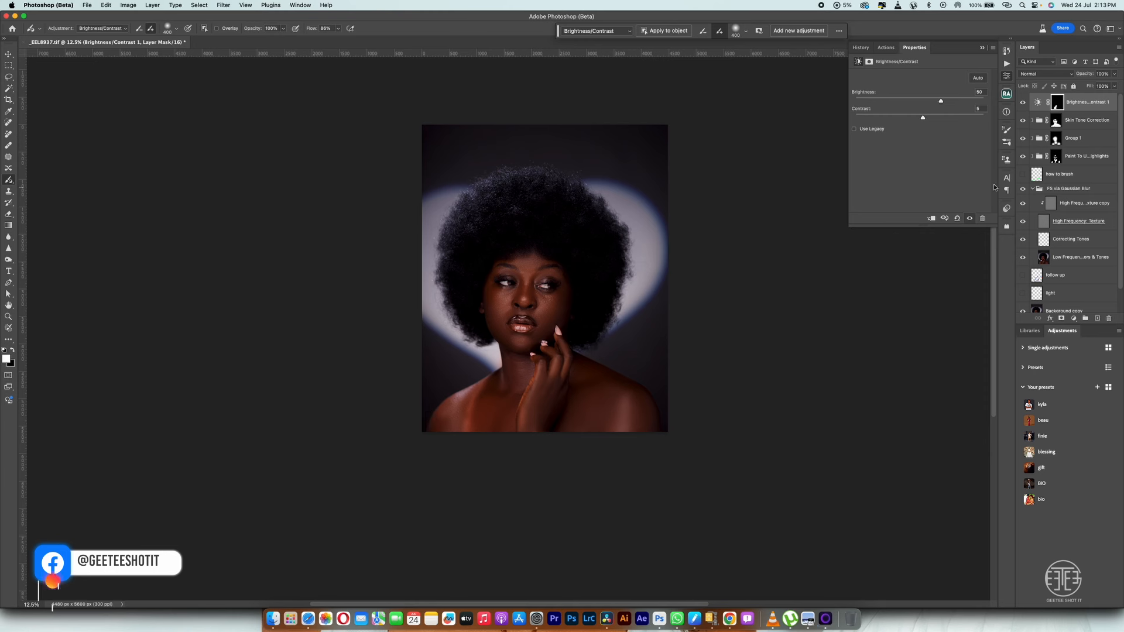
left_click(13, 349)
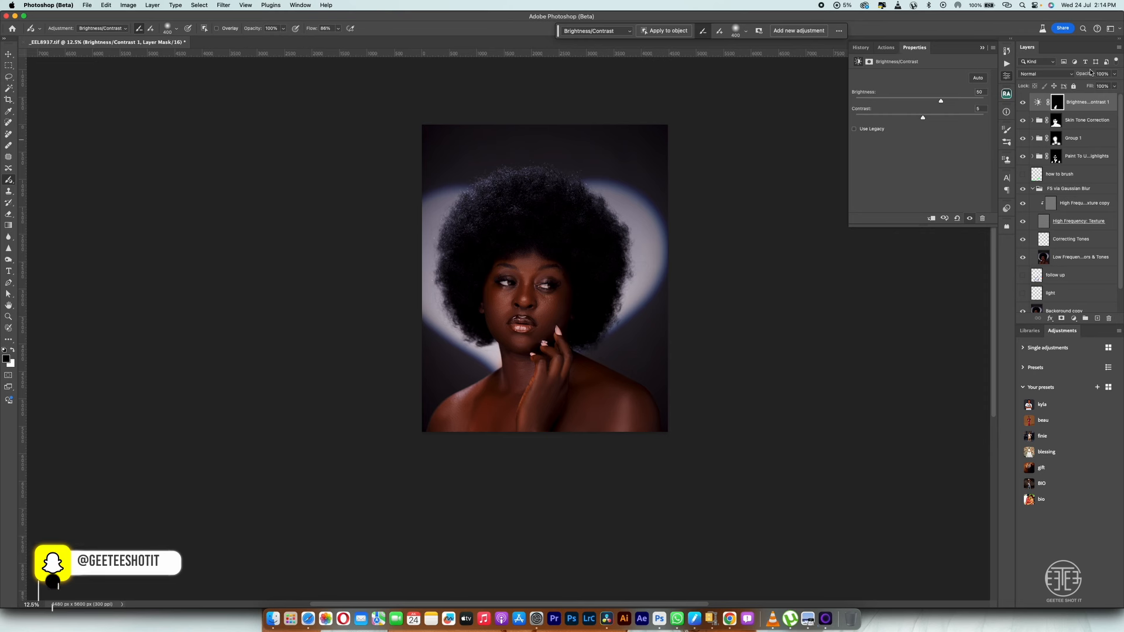
left_click_drag(1091, 75, 1067, 79)
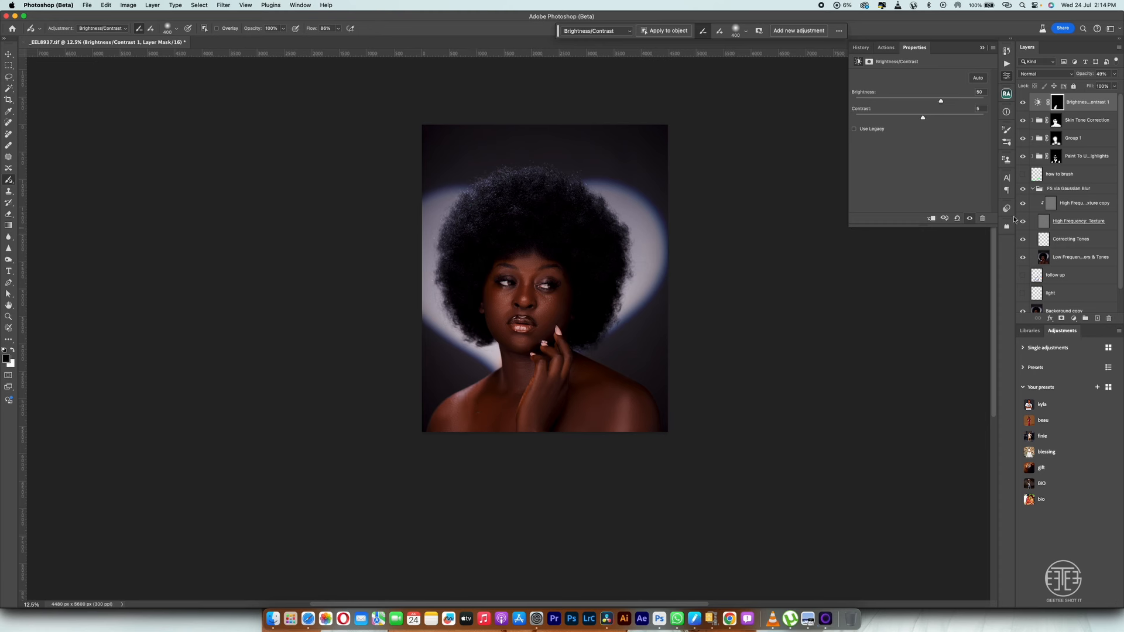
Step: Blend the shoulder and upper chest tones on the low frequency layer with the Mixer Brush, sampling the shoulder's skin
left_click(1044, 259)
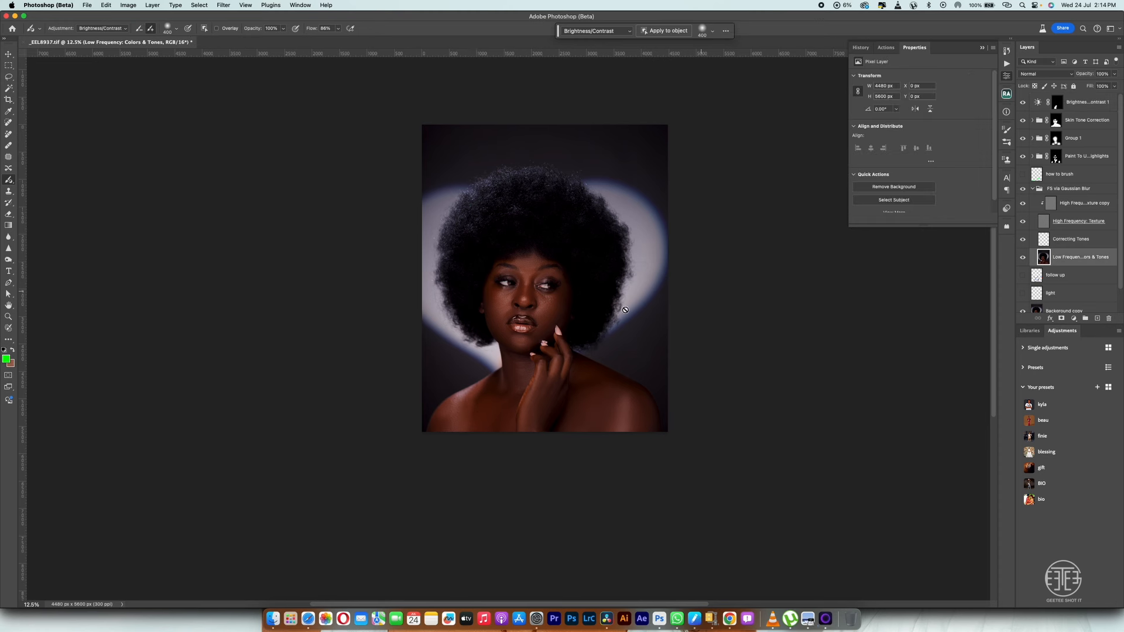
left_click(11, 181)
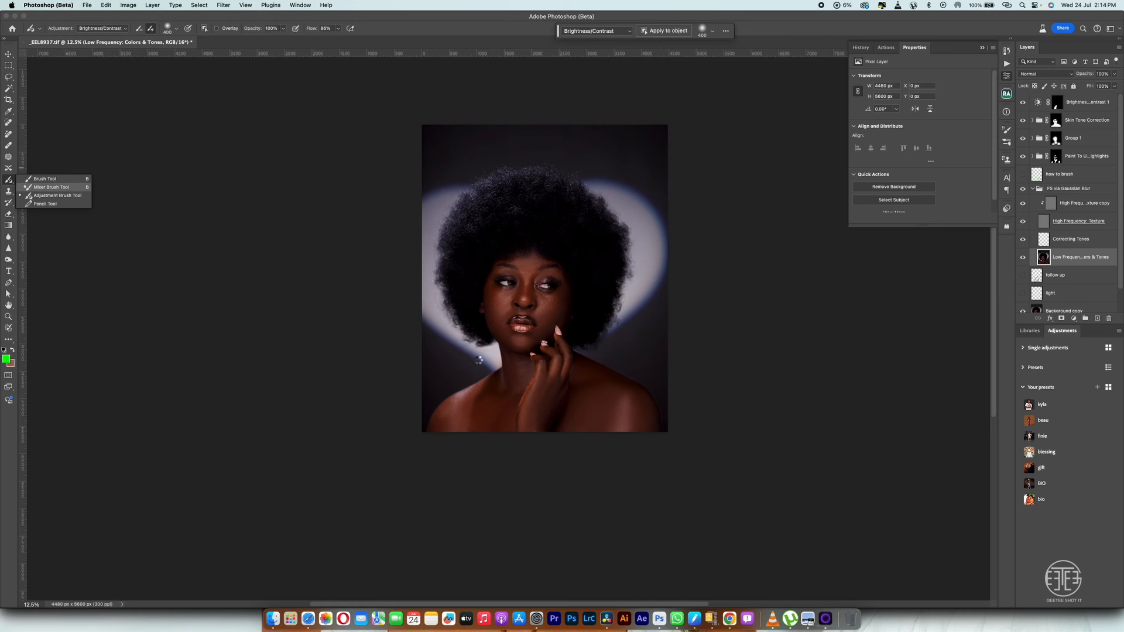
left_click(51, 187)
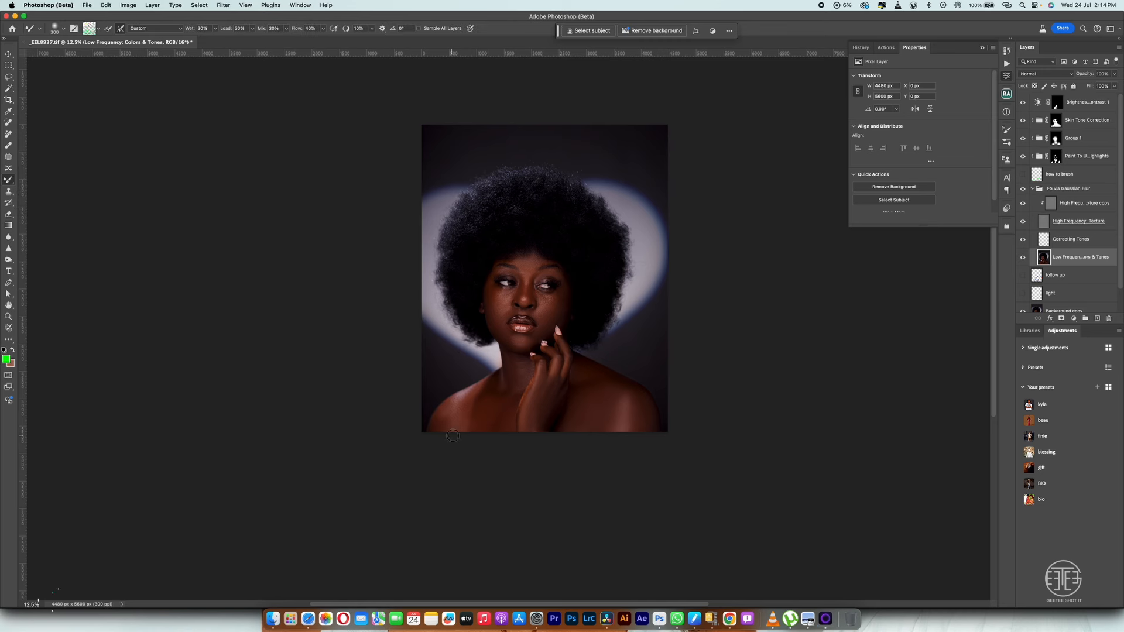
key("bracketright")
key("bracketright")
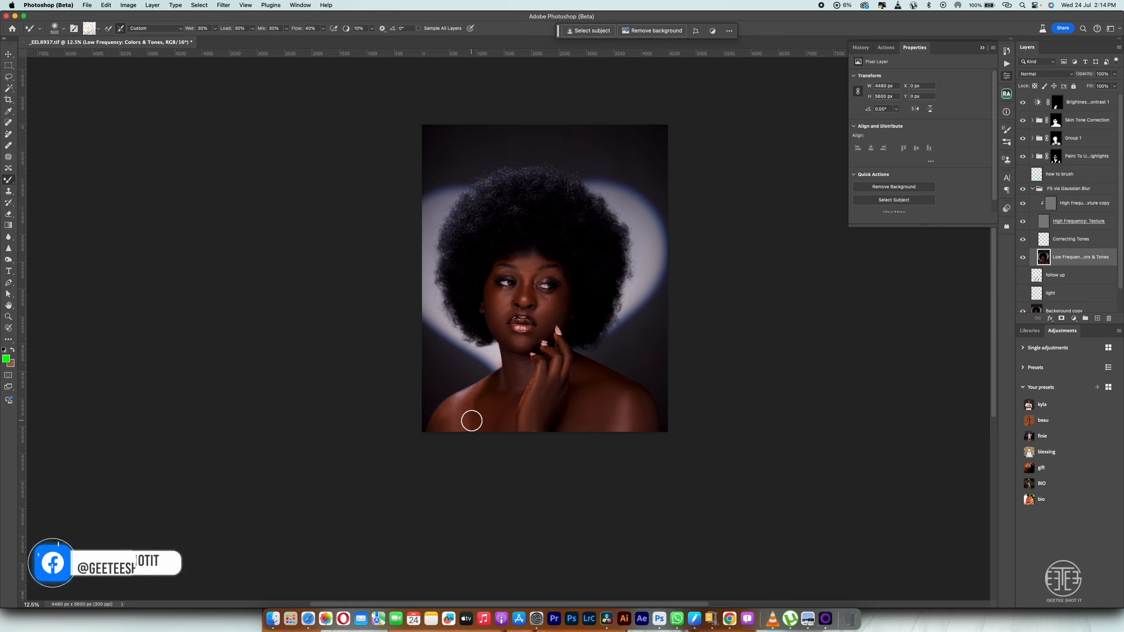
left_click(477, 413, "alt")
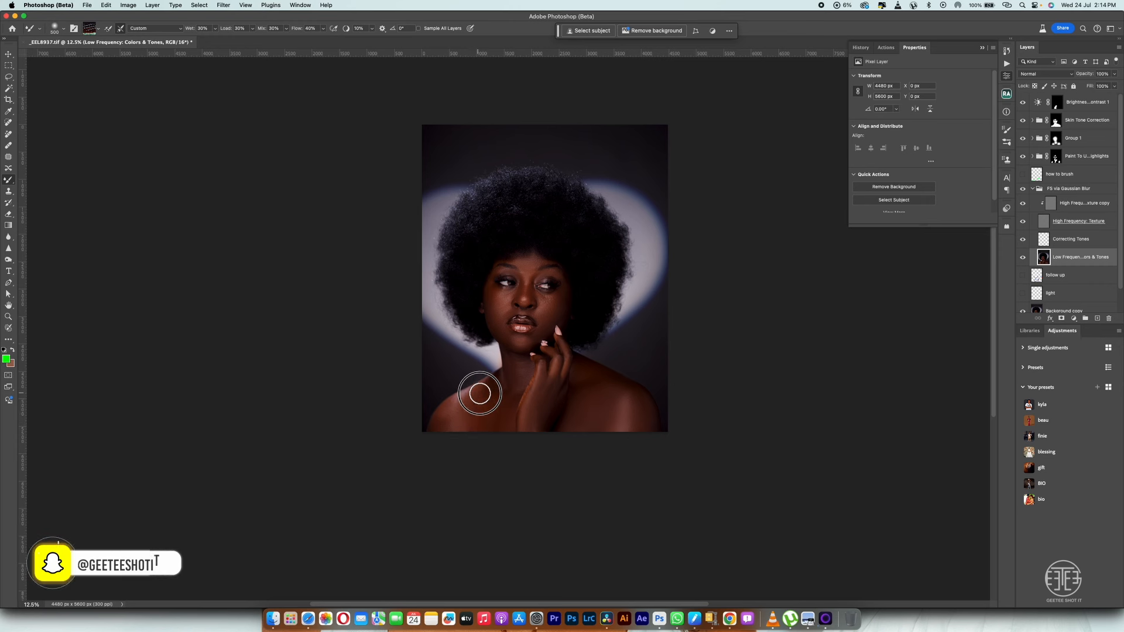
mouse_move(480, 393)
left_mouse_down()
mouse_move(467, 435)
mouse_move(476, 431)
mouse_move(470, 403)
mouse_move(475, 431)
mouse_move(472, 407)
mouse_move(492, 426)
left_mouse_up()
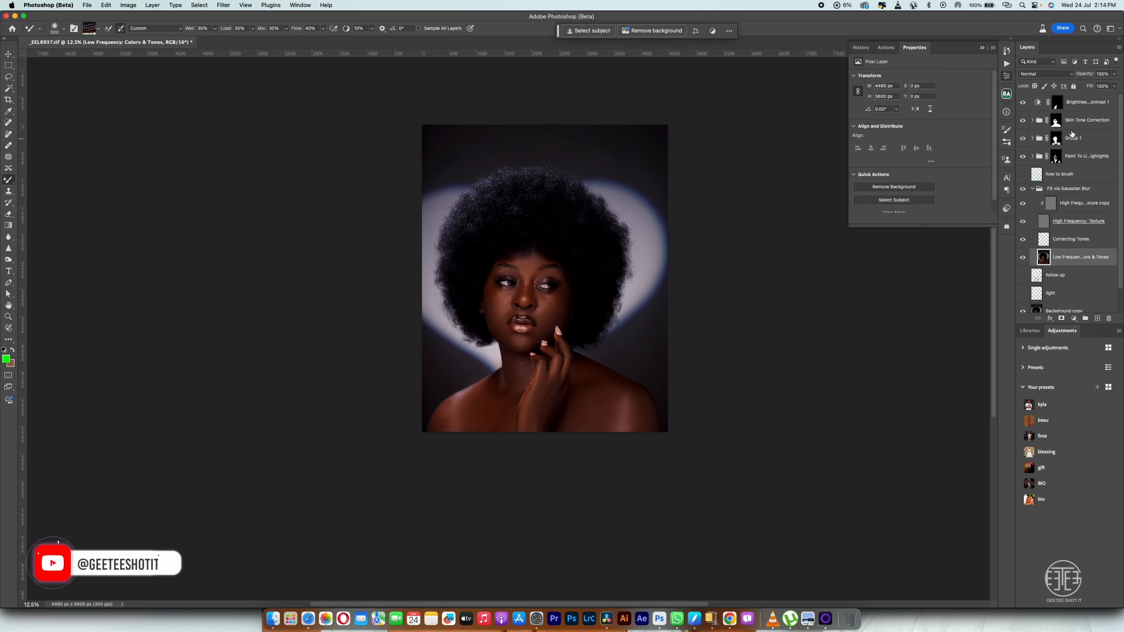
Step: Touch up the Brightness/Contrast layer's mask over the shoulder with the Brush tool, and reselect the adjustment itself
left_click(1057, 103)
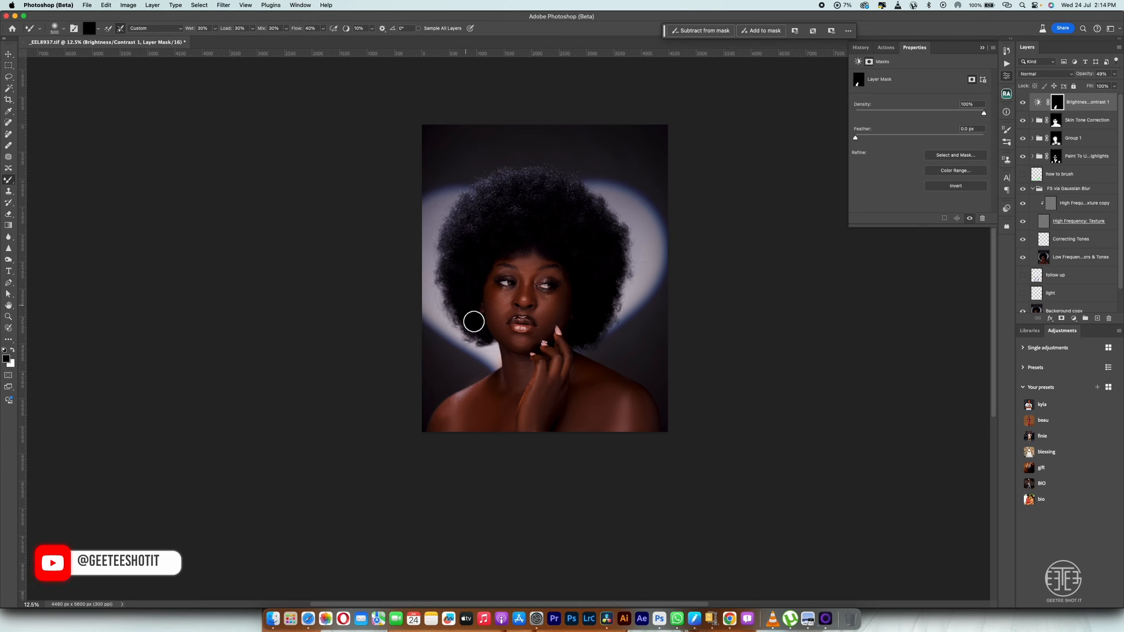
left_click(10, 183)
left_click(10, 182)
left_click(44, 182)
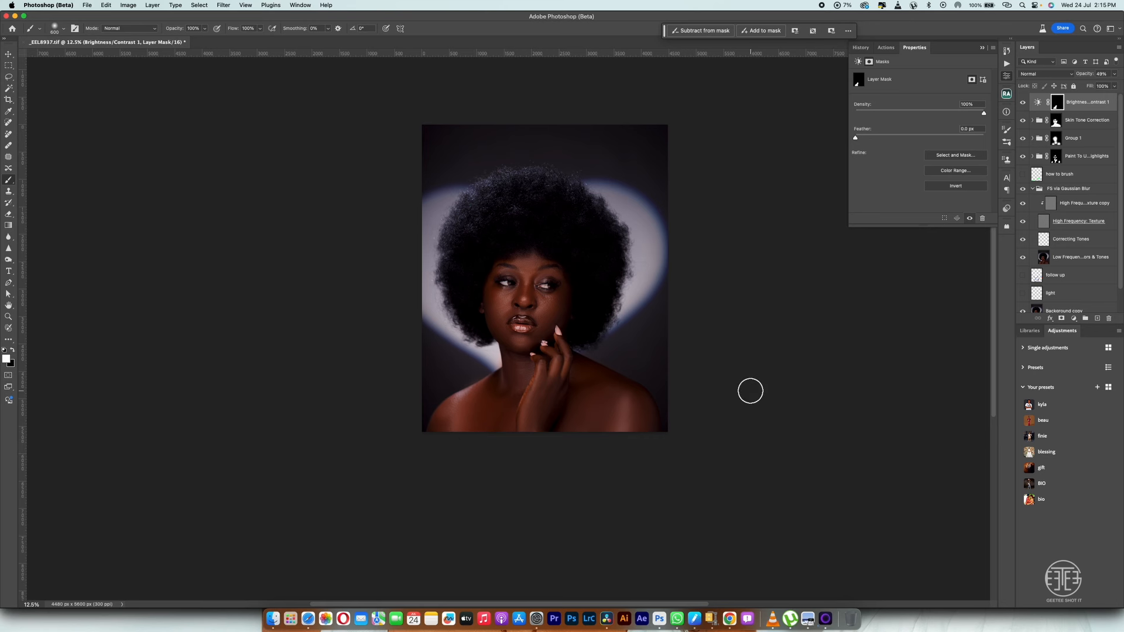
left_click(1030, 109)
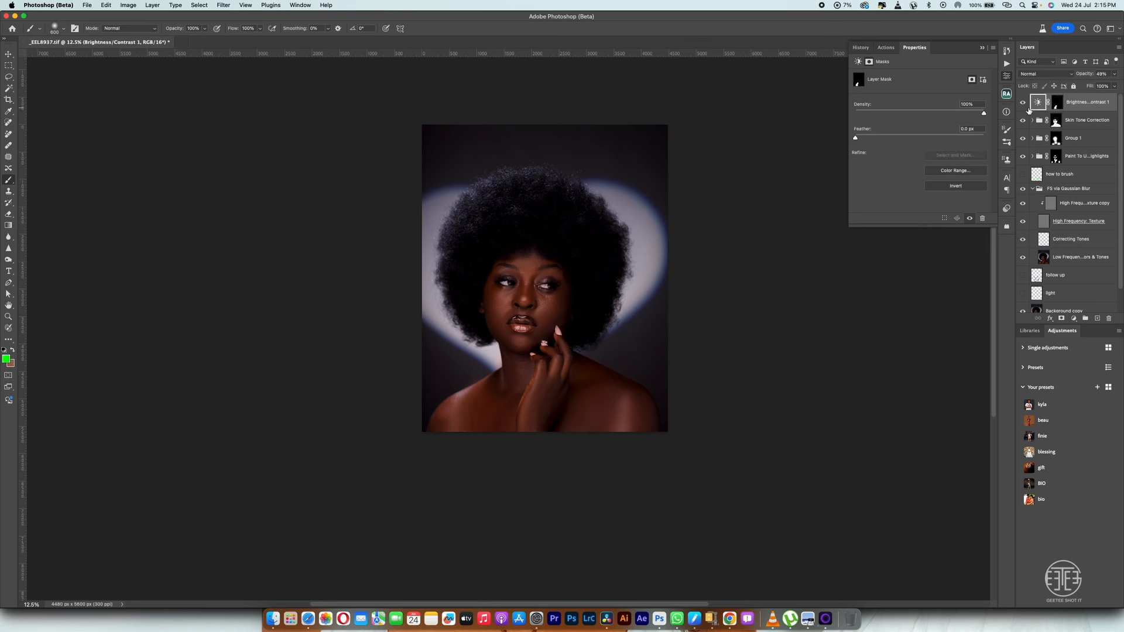
Step: Fine-tune the Brightness/Contrast layer's opacity and stamp all visible layers into a new layer on top
left_click(1030, 106)
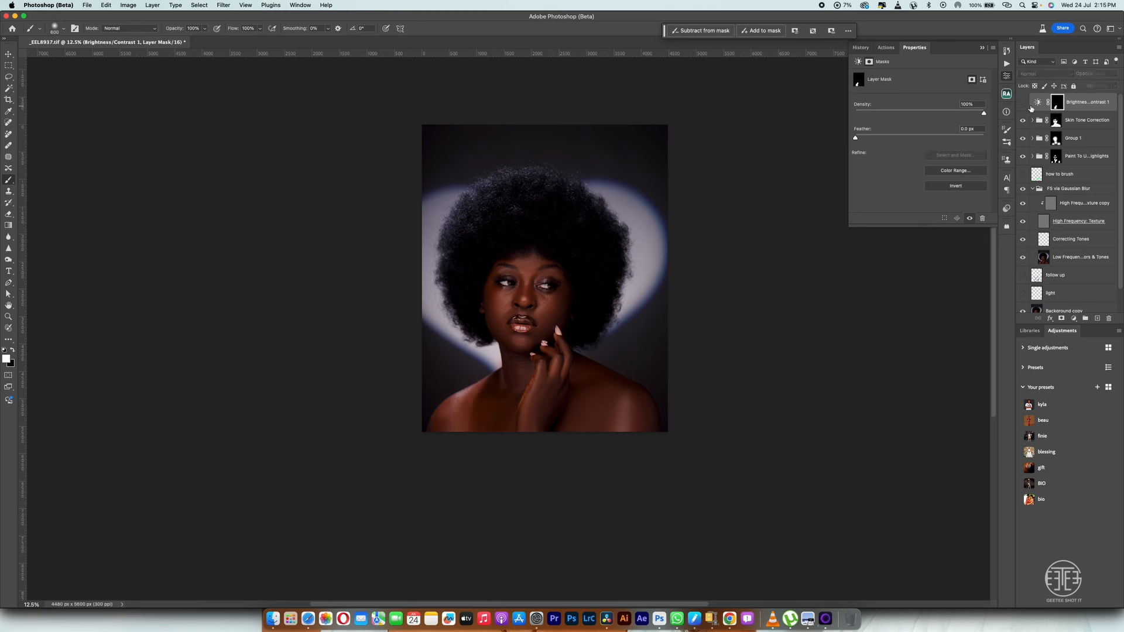
left_click(1024, 103)
left_click_drag(1086, 74, 1080, 72)
key("super+alt+shift+e")
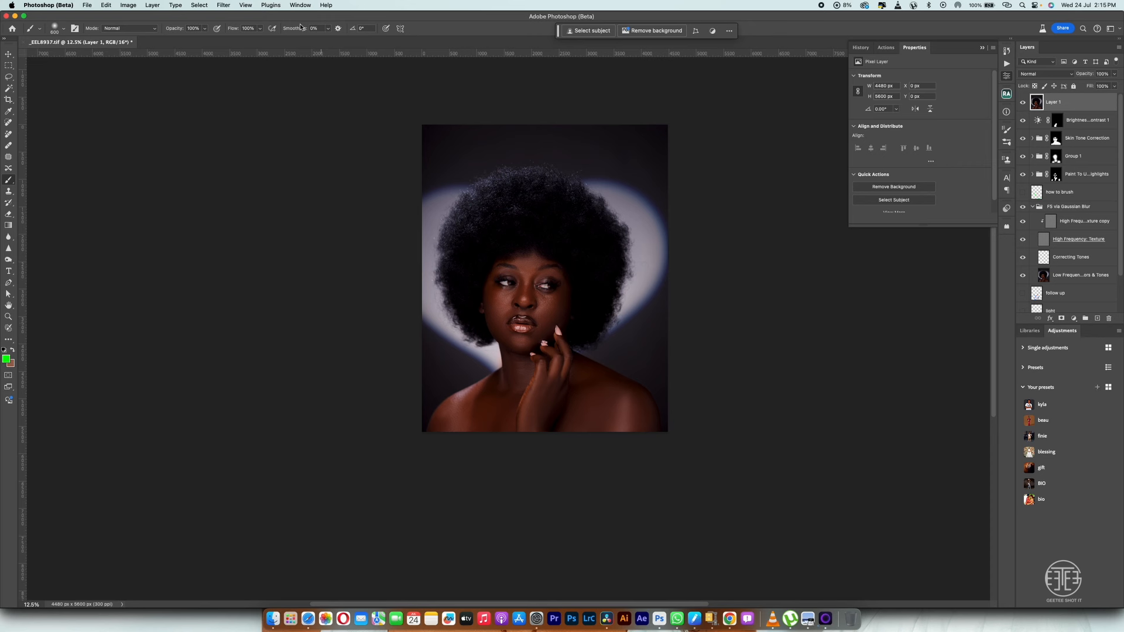
Step: Slim the face on the stamped layer with Liquify, using a face width of -34 and a jawline of -28
left_click(222, 6)
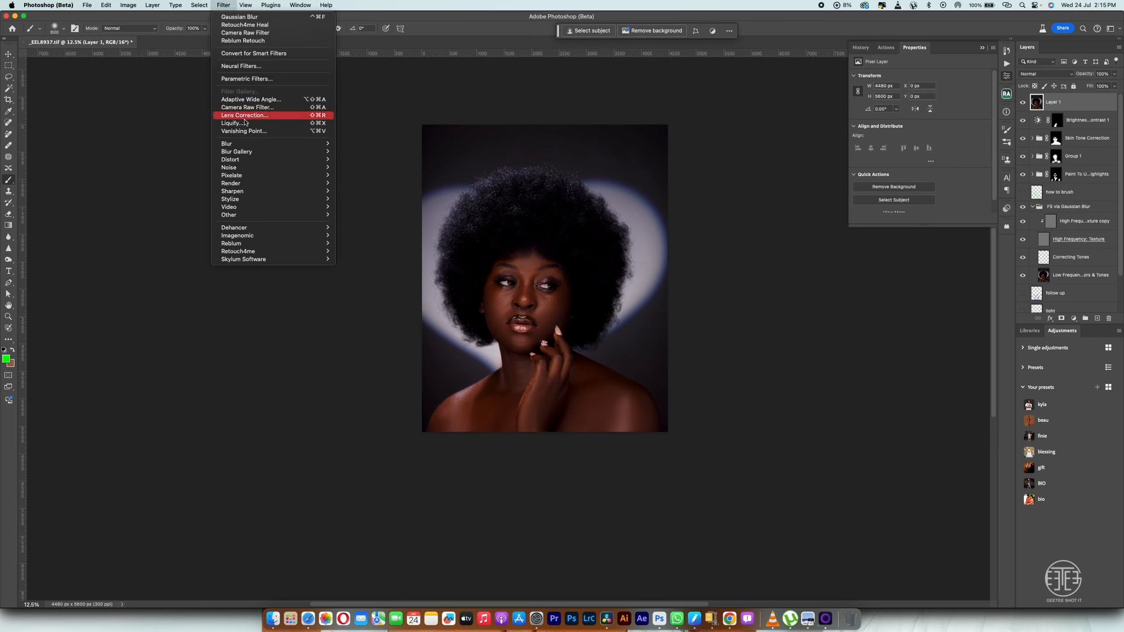
left_click(246, 124)
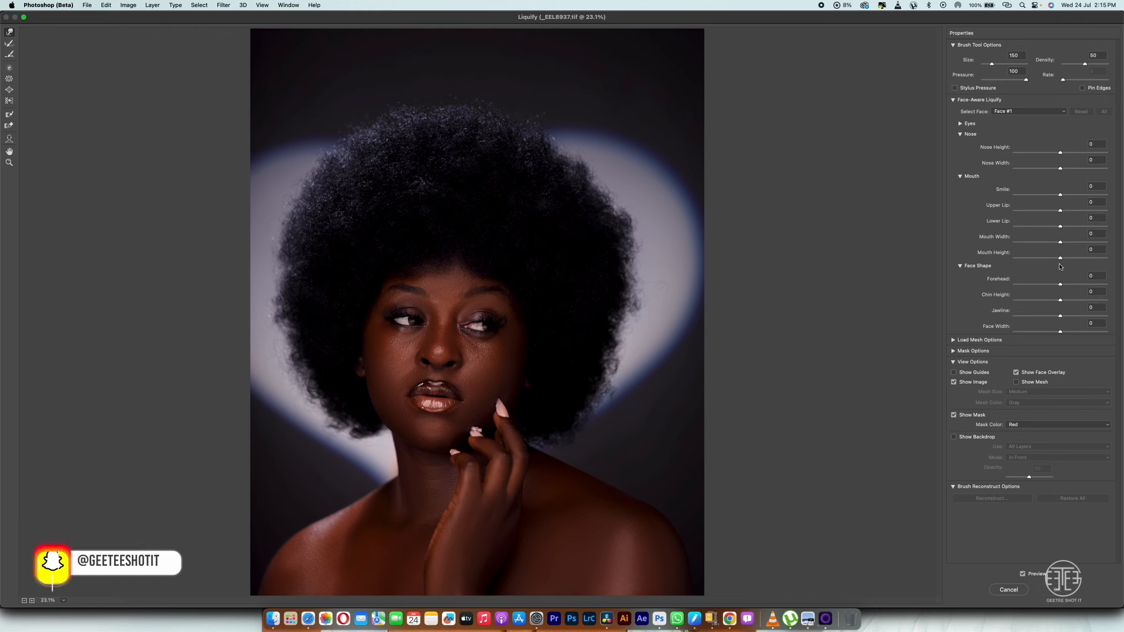
mouse_move(1058, 332)
left_mouse_down()
mouse_move(1031, 333)
mouse_move(1048, 332)
mouse_move(1044, 317)
left_mouse_up()
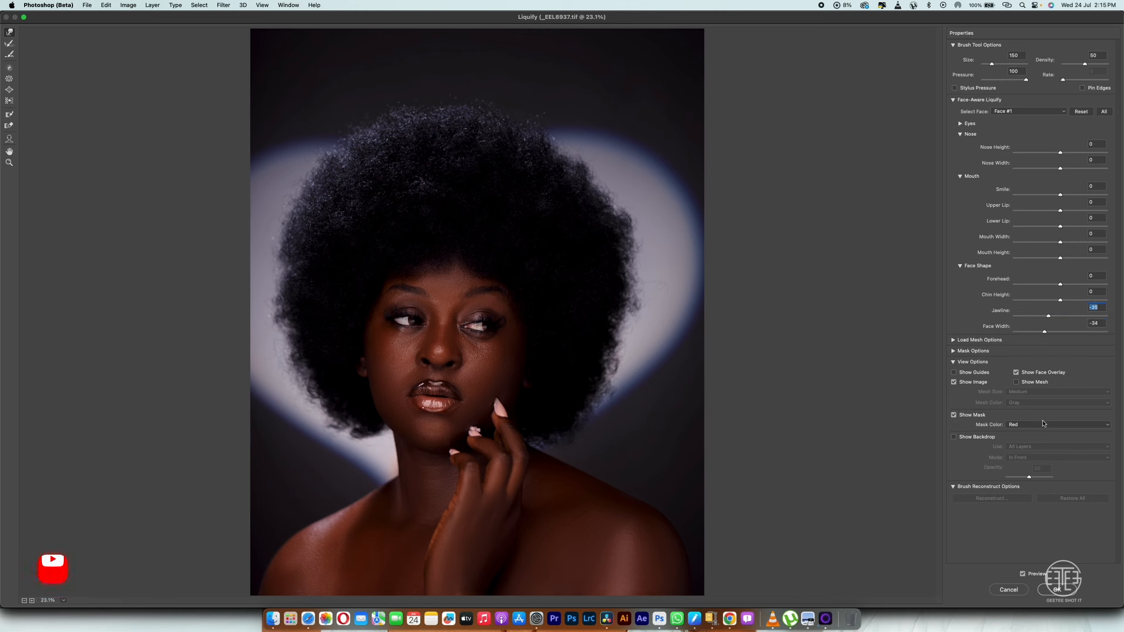
left_click_drag(1048, 317, 1047, 318)
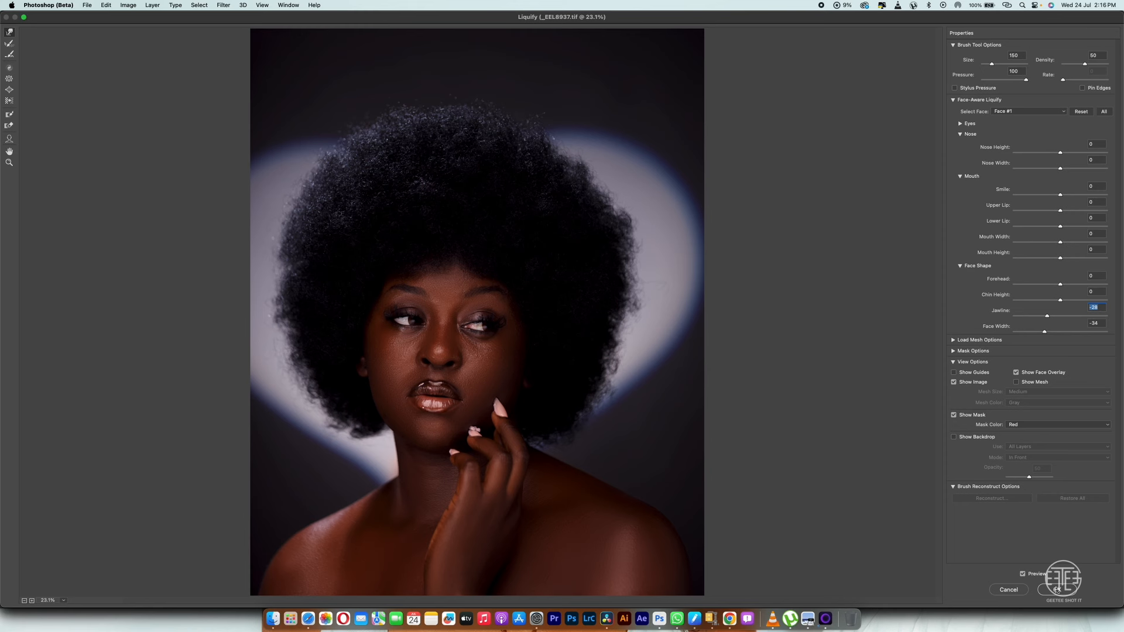
left_click(1057, 589)
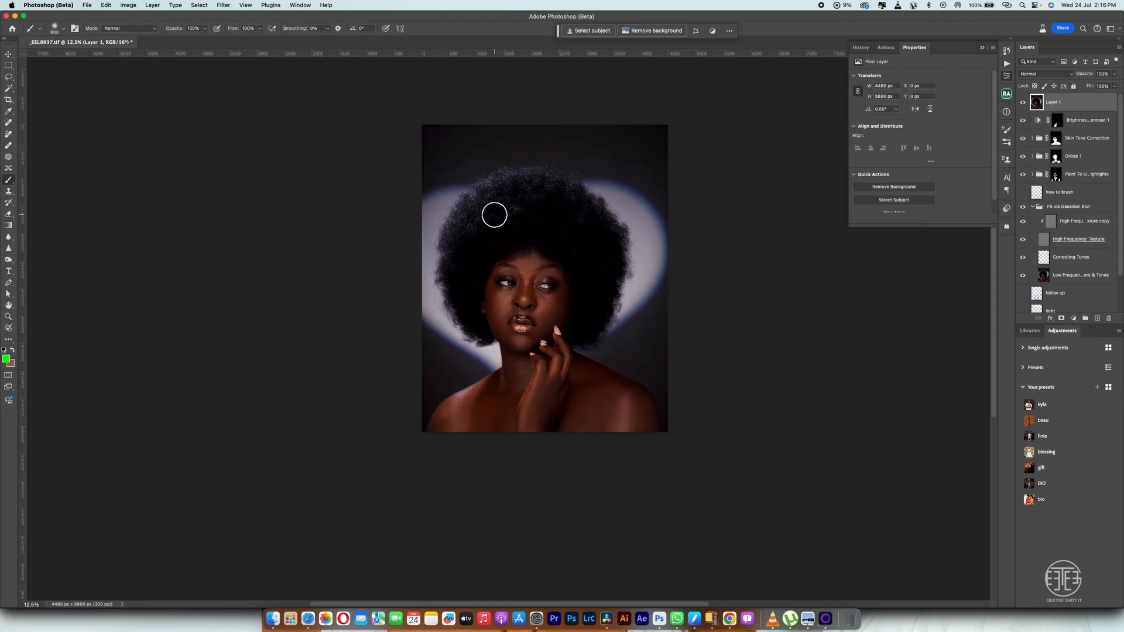
Step: Duplicate the face-slimmed layer and open the copy in Liquify
key("super+equal")
key("super+equal")
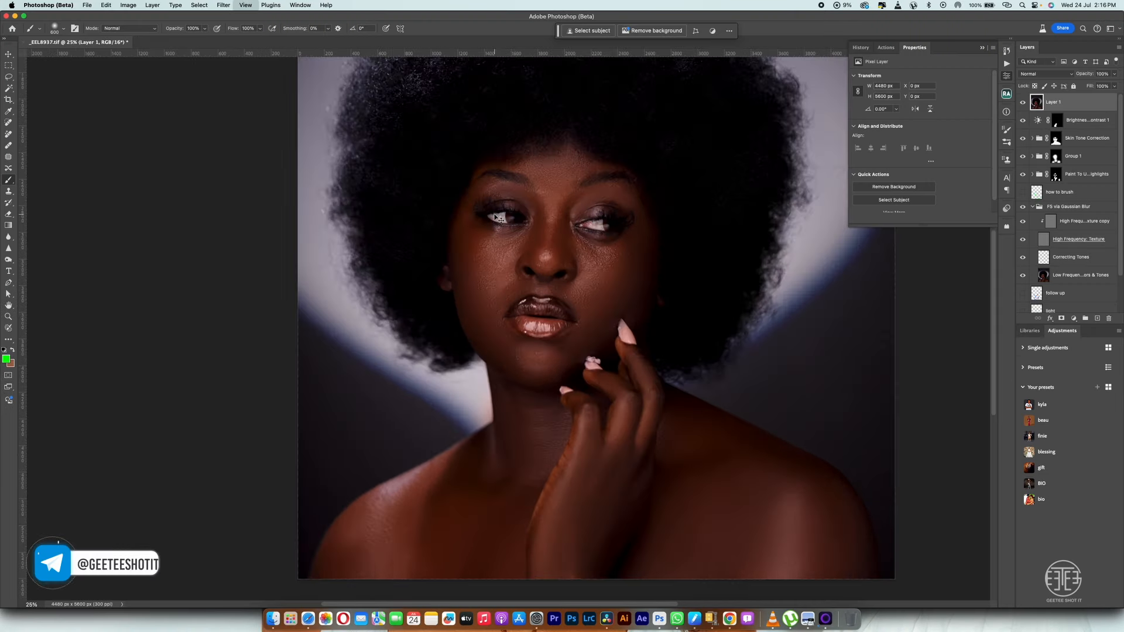
key("super+equal")
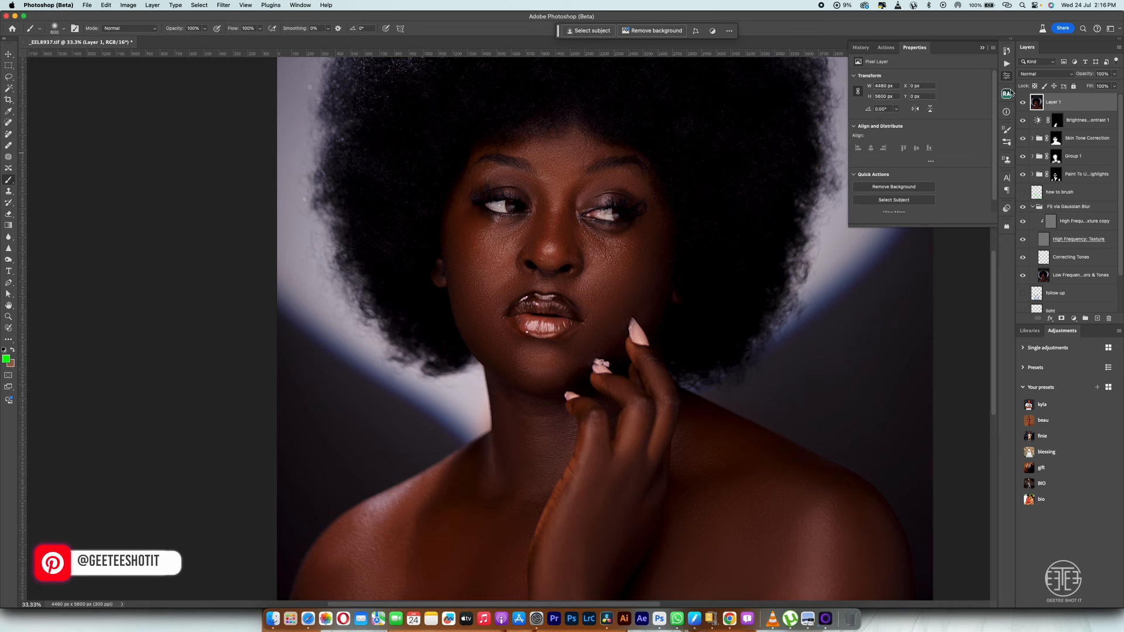
key("super+j")
left_click(224, 5)
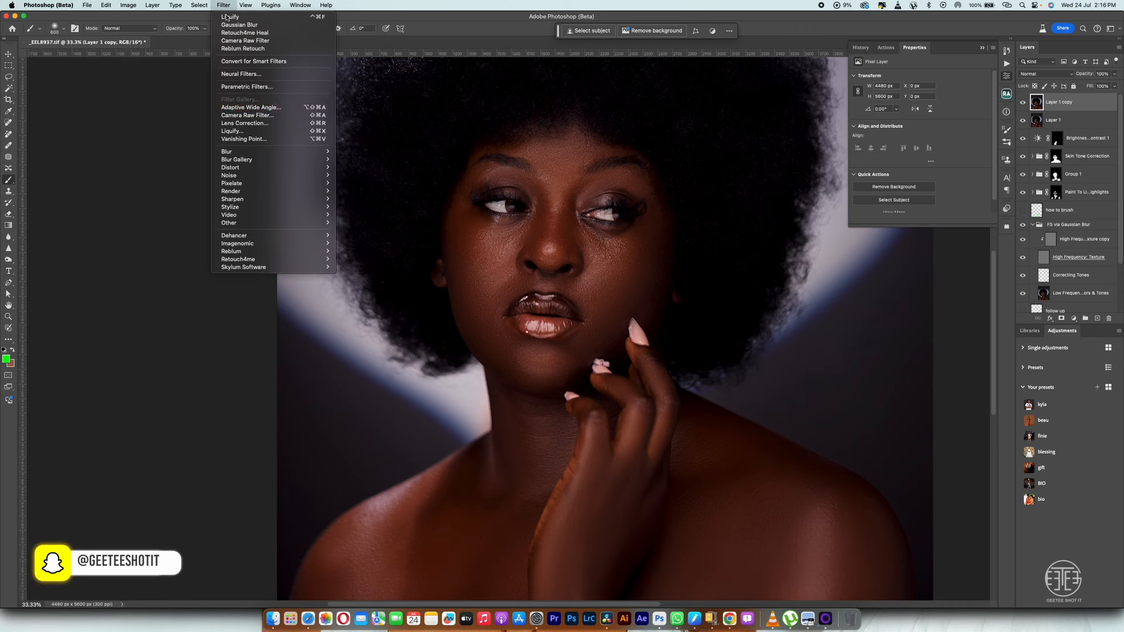
left_click(242, 132)
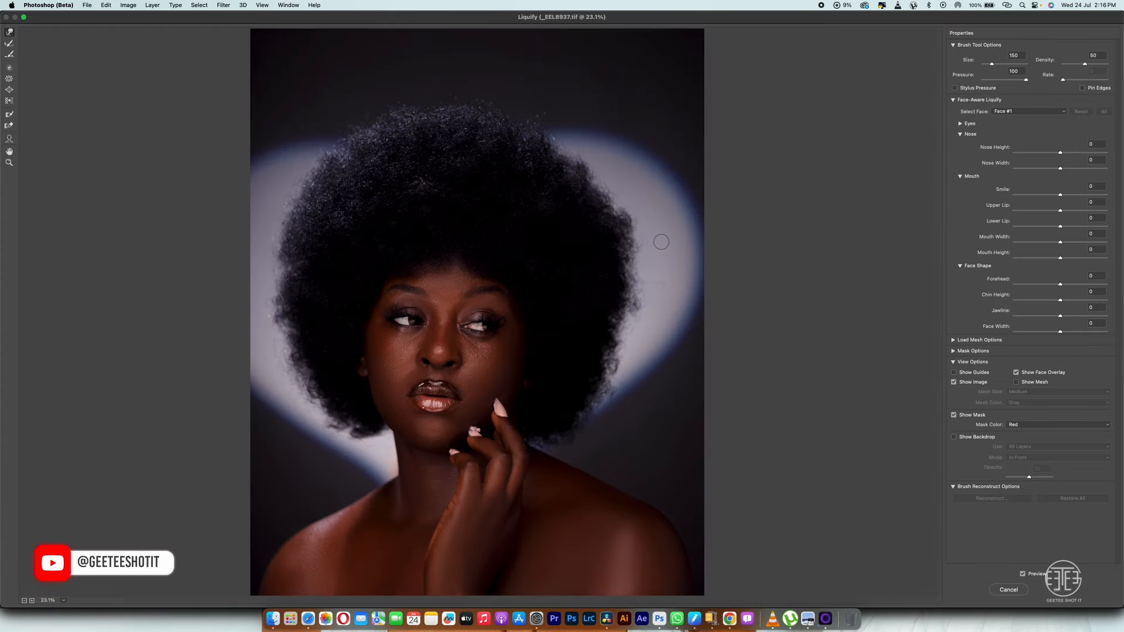
Step: Round out the afro's right-hand outline with the Forward Warp tool at brush size 700 and apply the Liquify changes
key("bracketright")
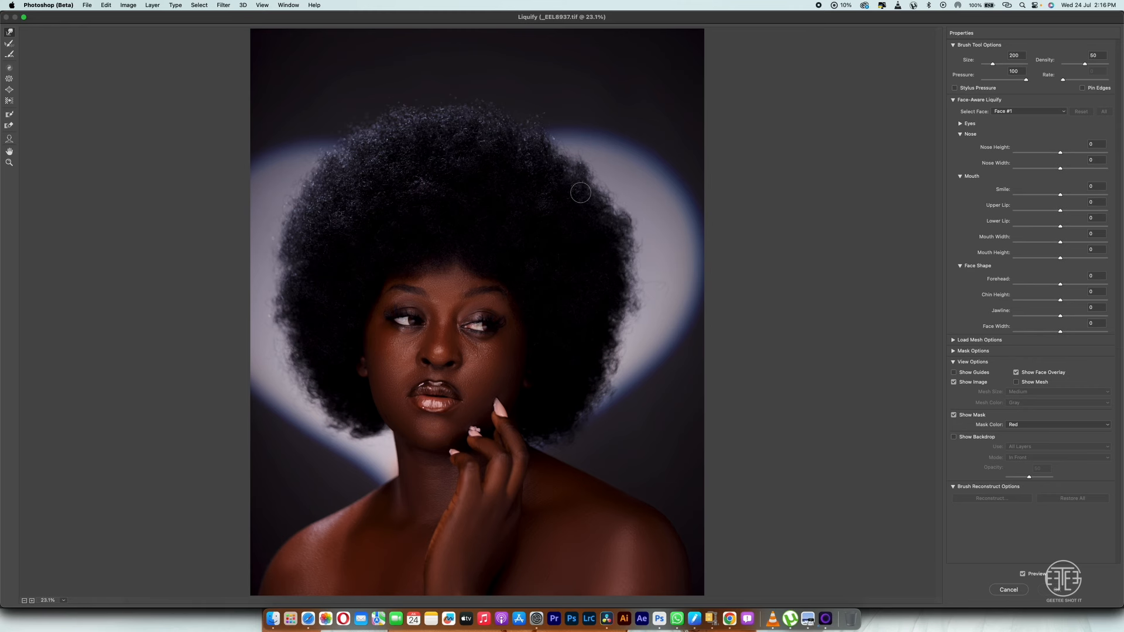
key("bracketright")
key("bracketright")
key("bracketright")
key("bracketright")
key("bracketright")
key("bracketright")
key("bracketright")
key("bracketright")
mouse_move(565, 168)
left_mouse_down()
mouse_move(558, 156)
mouse_move(593, 174)
mouse_move(573, 156)
mouse_move(602, 190)
left_mouse_up()
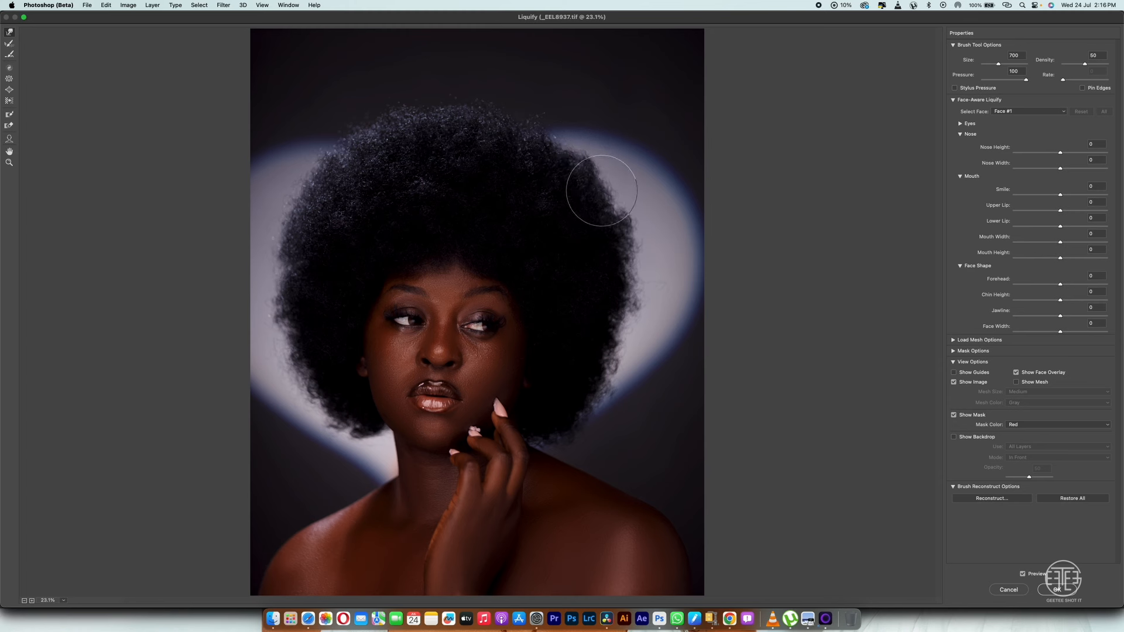
mouse_move(620, 306)
left_mouse_down()
mouse_move(604, 366)
mouse_move(633, 281)
mouse_move(603, 372)
mouse_move(619, 324)
left_mouse_up()
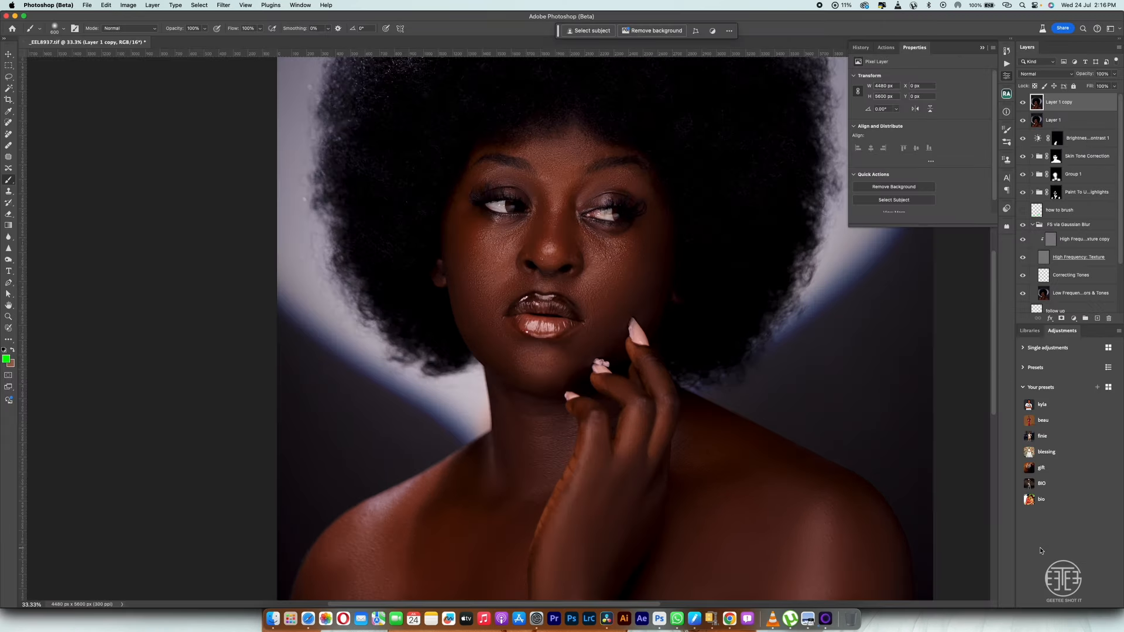
Step: Compare the whole portrait with and without the hair reshaping
key("super+minus")
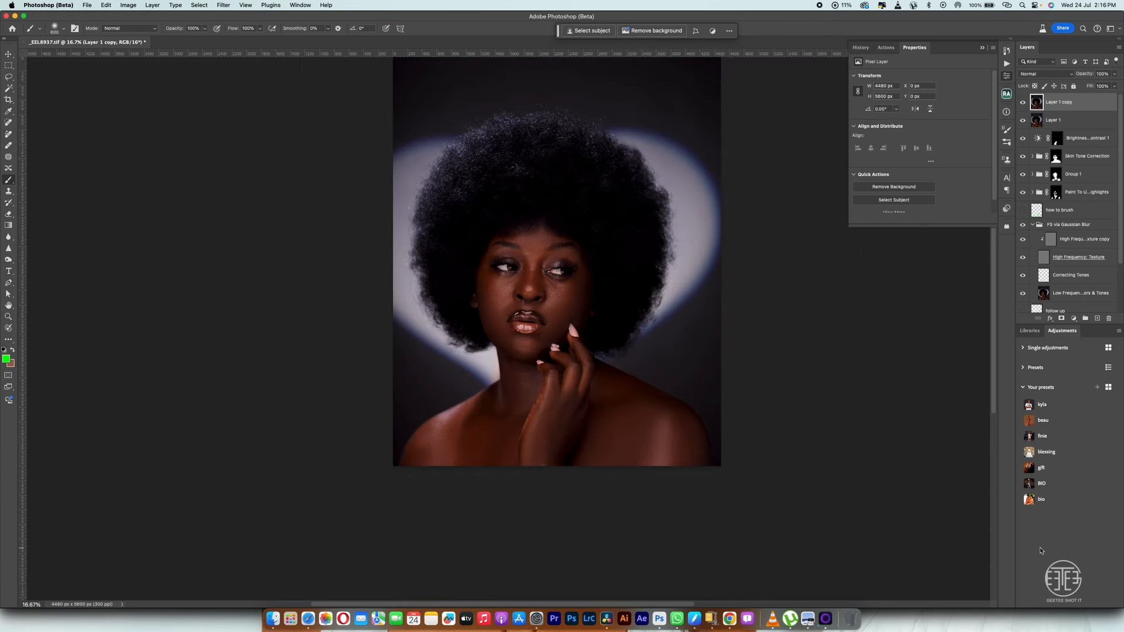
left_click(1023, 103)
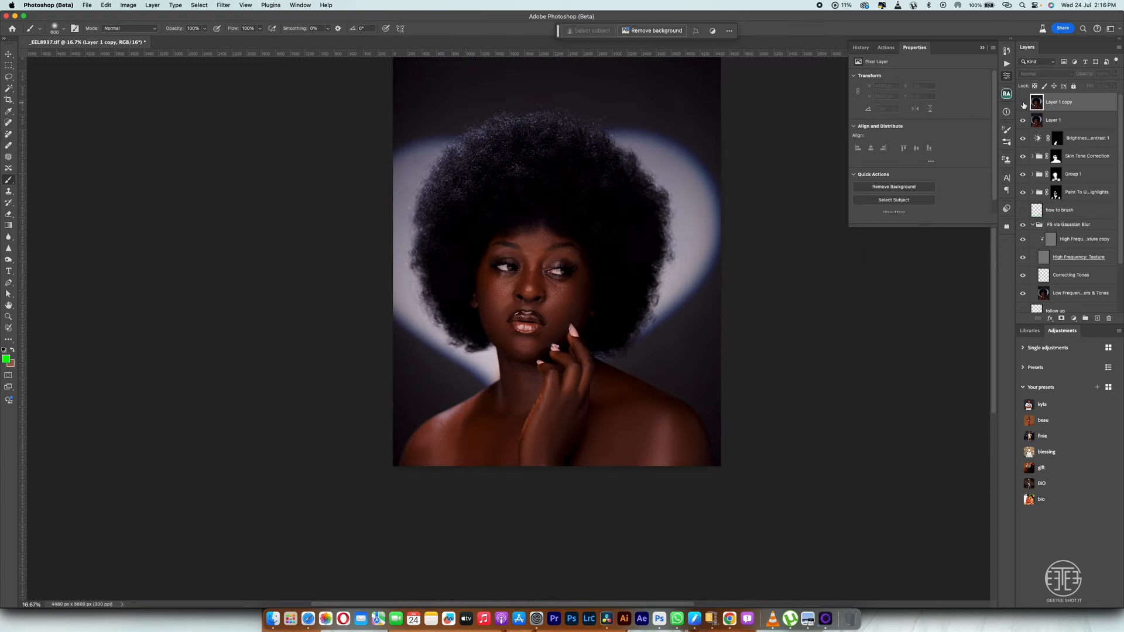
left_click(1023, 103)
left_click(1023, 103)
left_click(1023, 103)
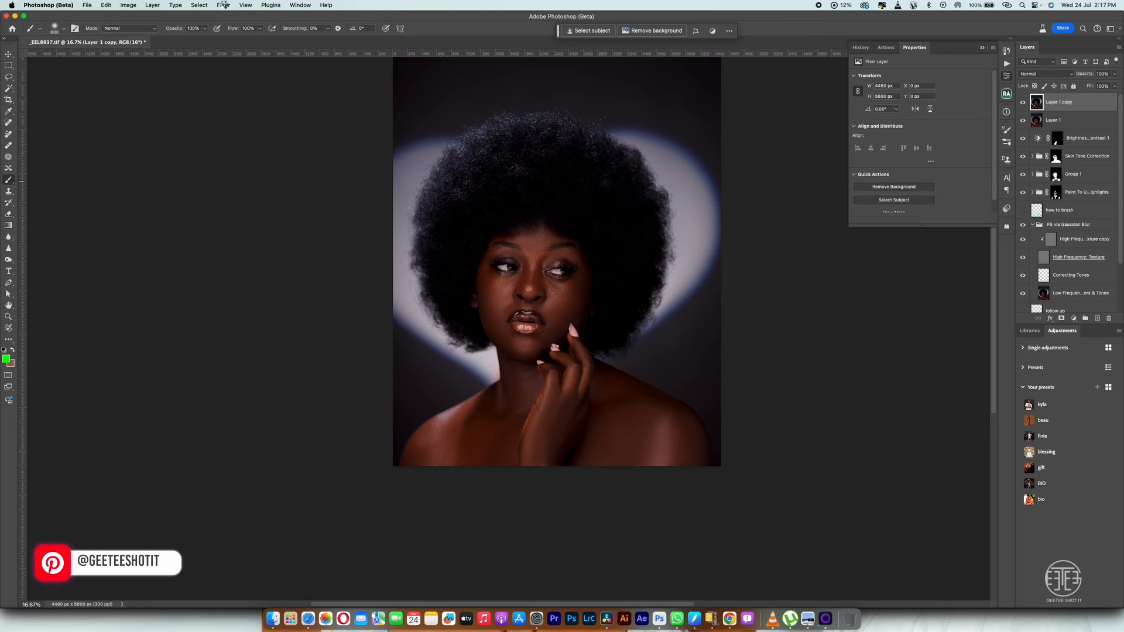
Step: Stamp all visible layers into a new layer and open it in the Dehancer film filter
key("super+alt+shift+n")
key("super+alt+shift+e")
left_click(223, 5)
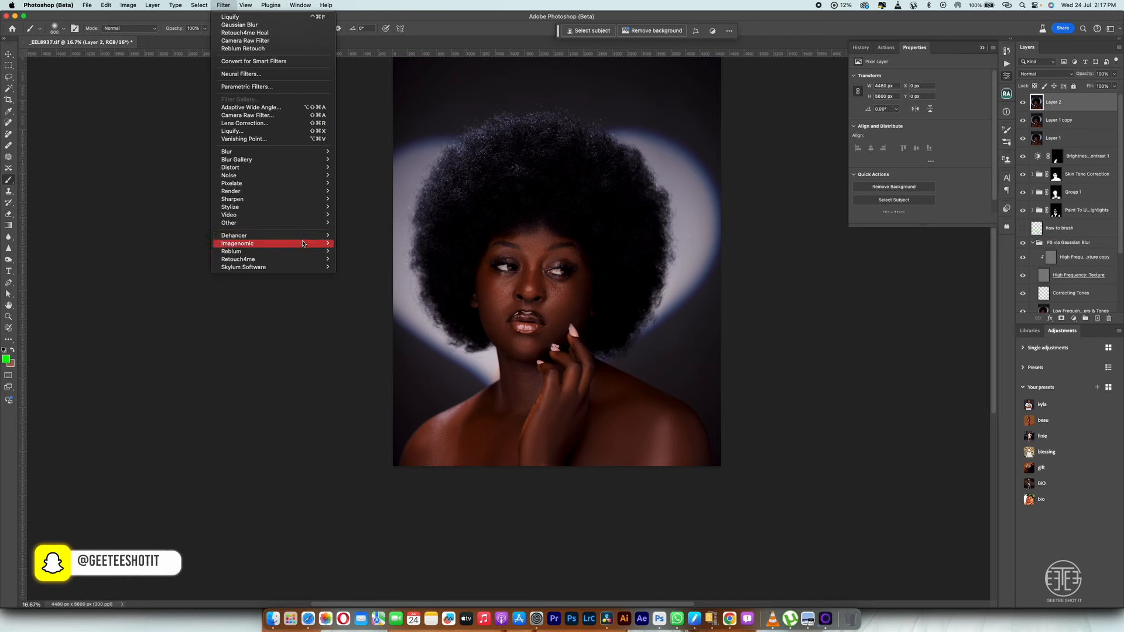
mouse_move(305, 238)
left_click(362, 238)
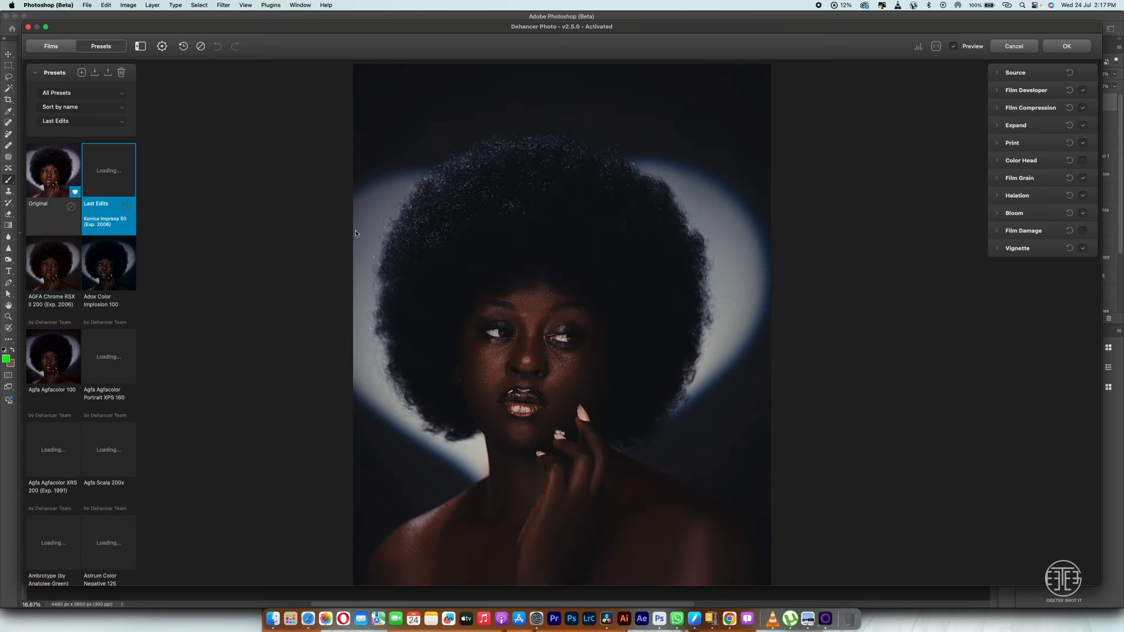
Step: Try several film presets, apply AGFA Chrome RSX II 200 (Exp. 2006), and reduce that layer's opacity
left_click(66, 192)
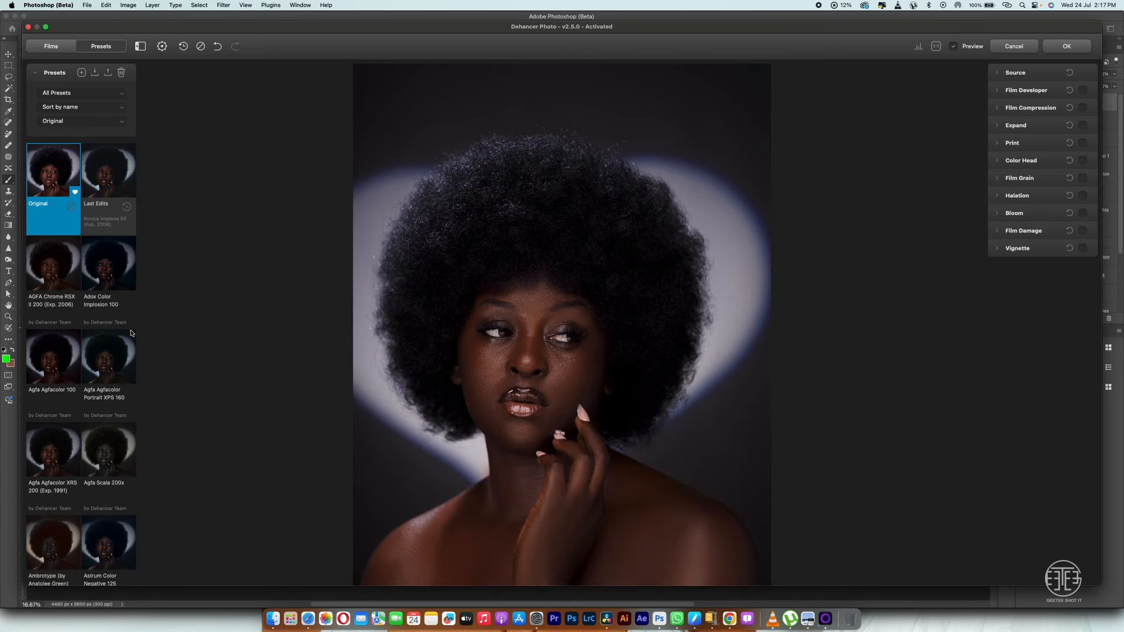
left_click(63, 375)
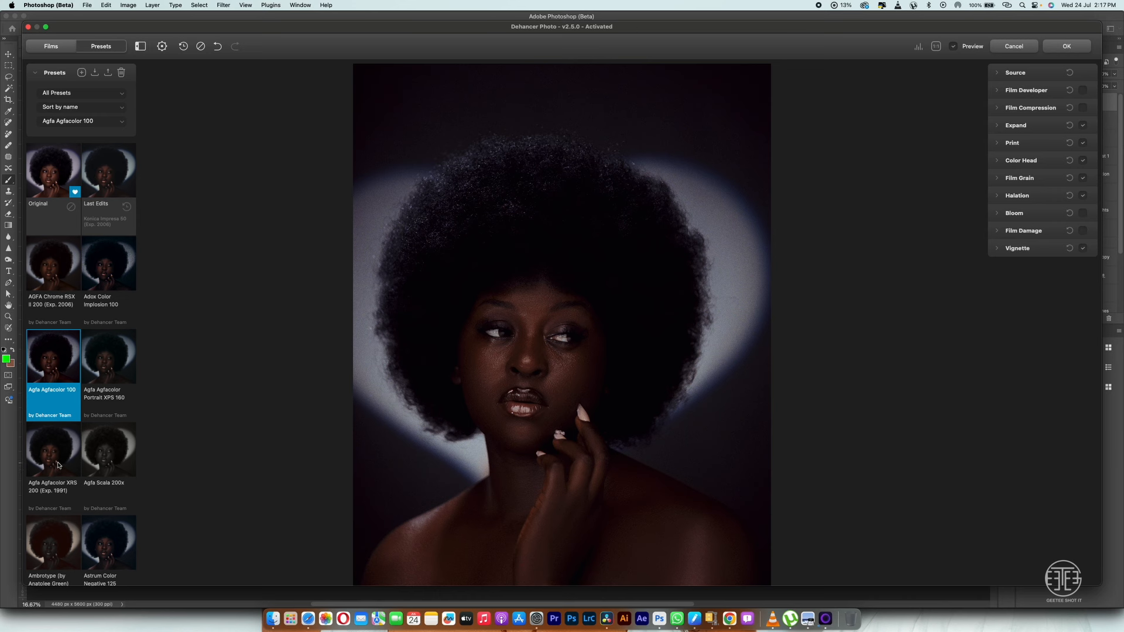
left_click(58, 465)
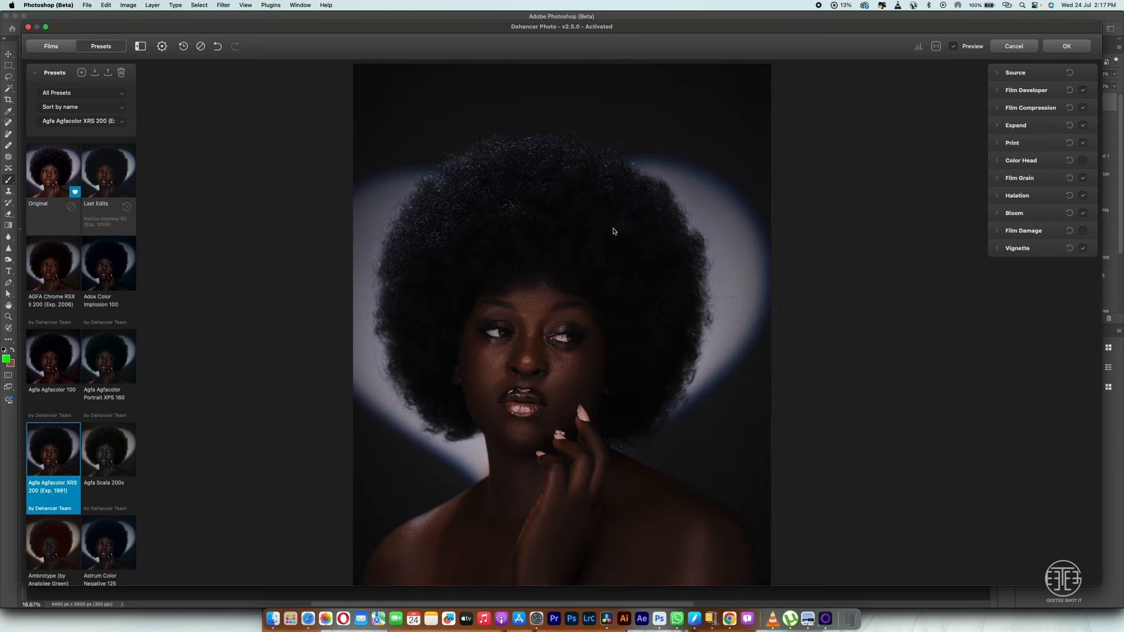
left_click(54, 282)
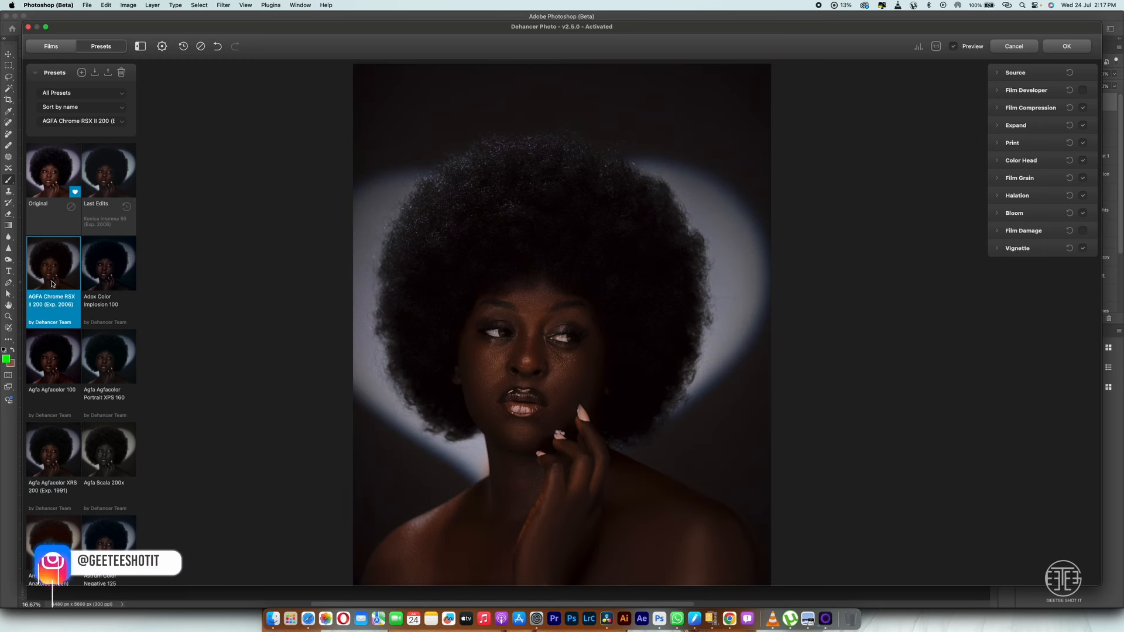
left_click(1056, 48)
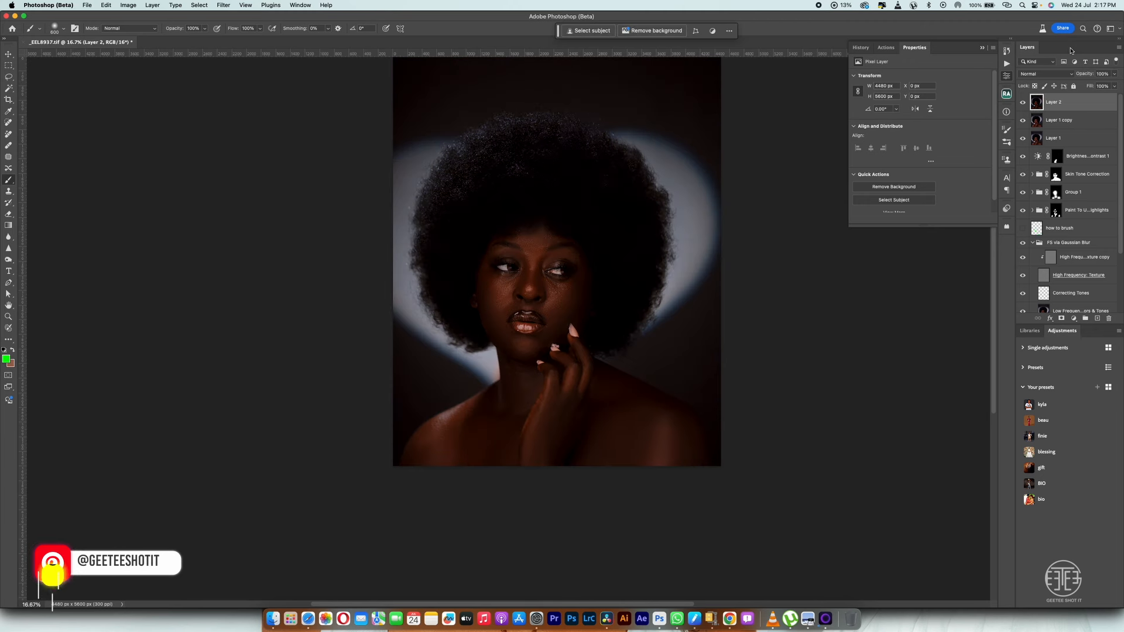
mouse_move(1085, 73)
left_mouse_down()
mouse_move(1050, 73)
mouse_move(1088, 76)
left_mouse_up()
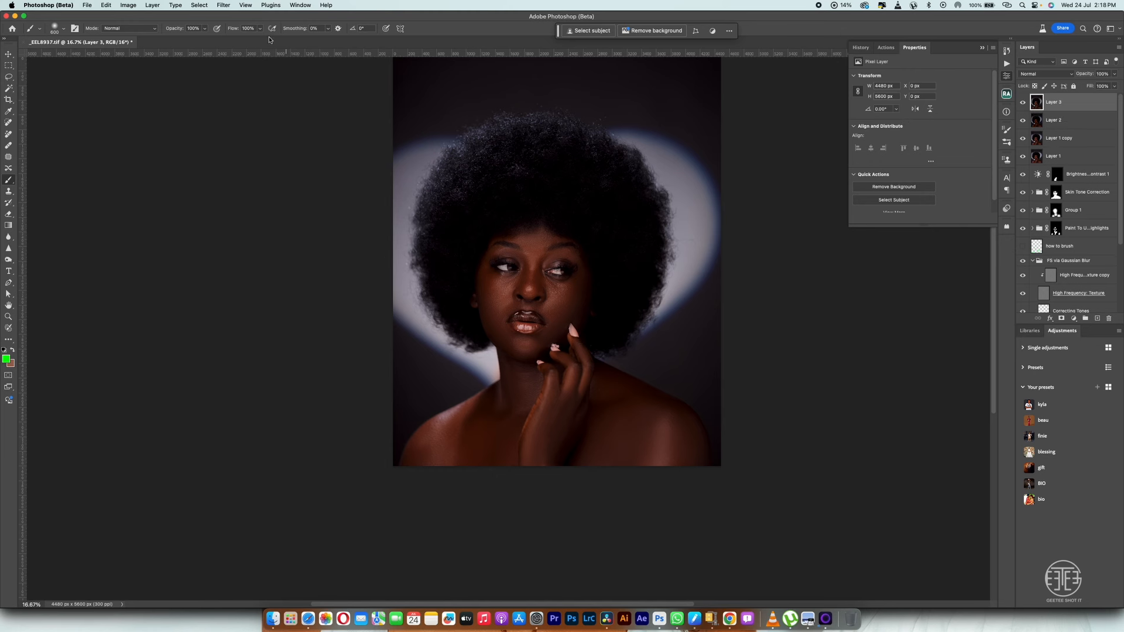
Step: Apply Dehancer's Agfa Agfacolor Portrait XPS 160 preset to the new top layer and set its opacity to 35%
left_click(223, 6)
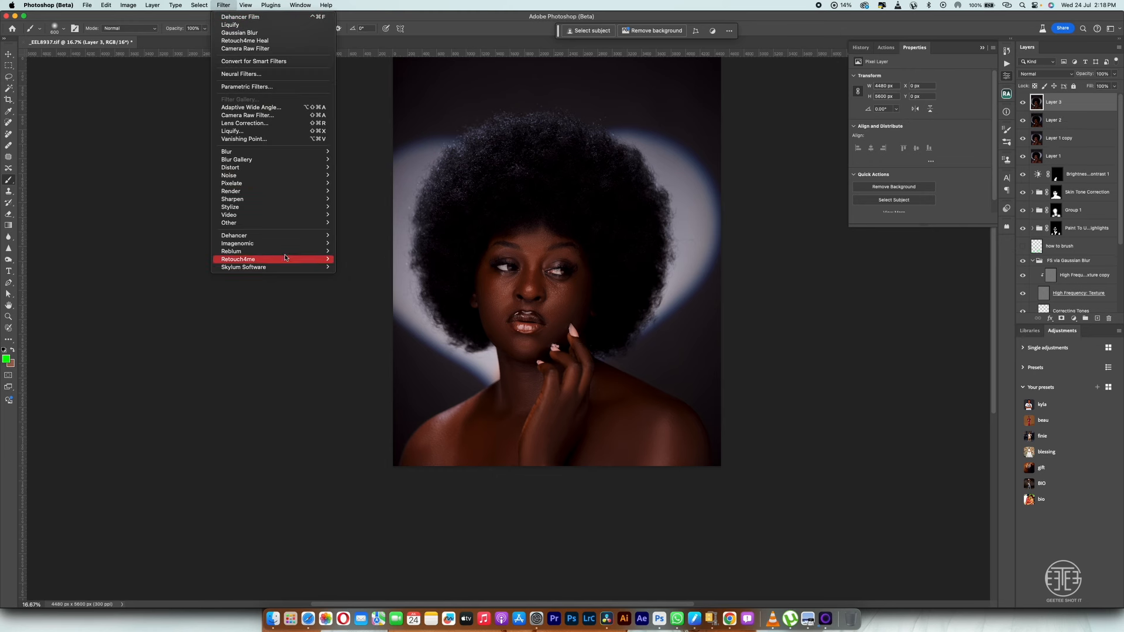
left_click(344, 235)
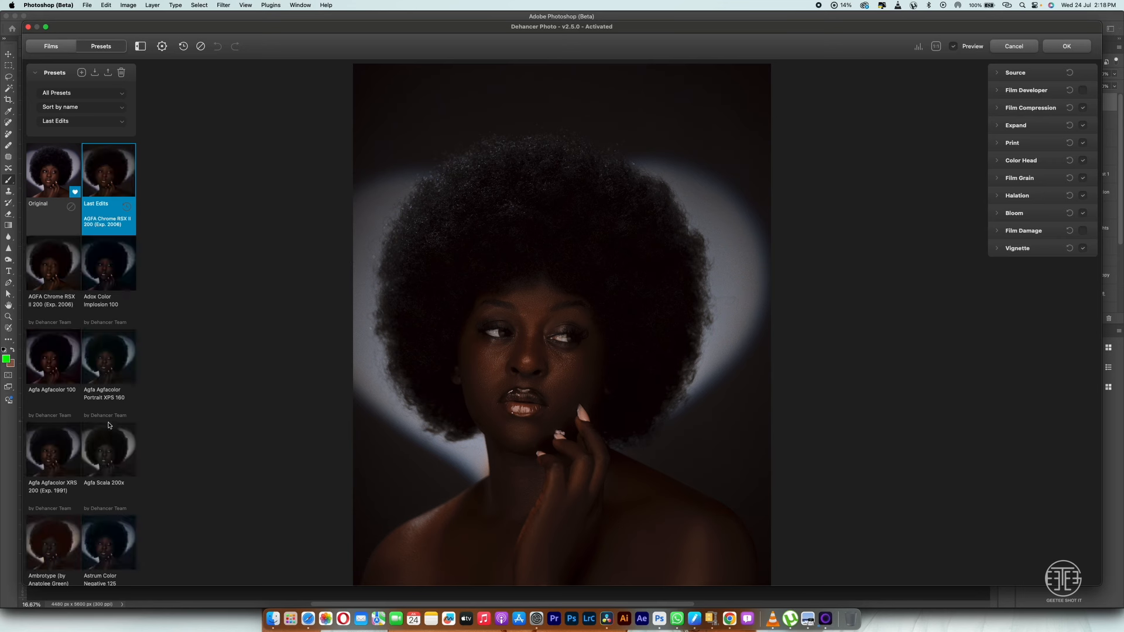
left_click(101, 364)
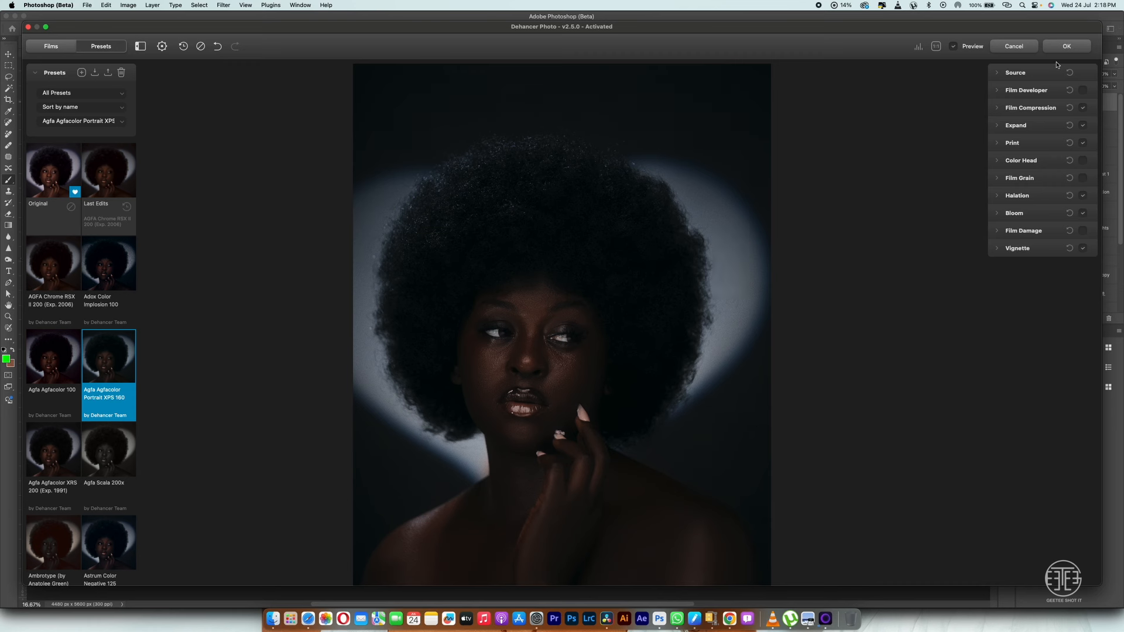
left_click(1068, 47)
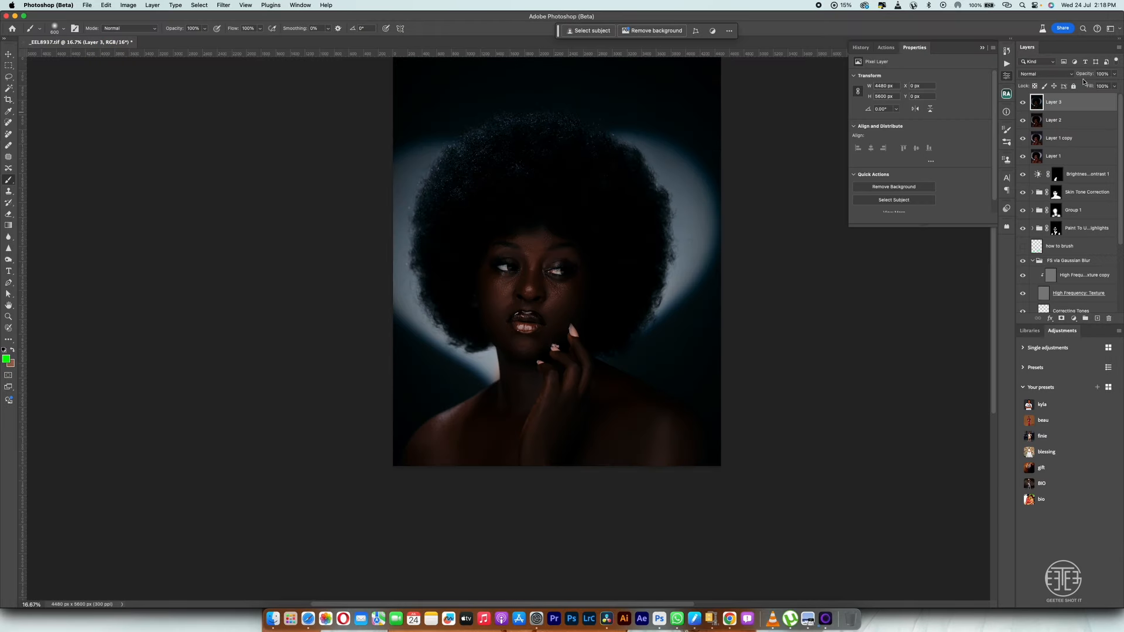
left_click_drag(1084, 81, 1065, 75)
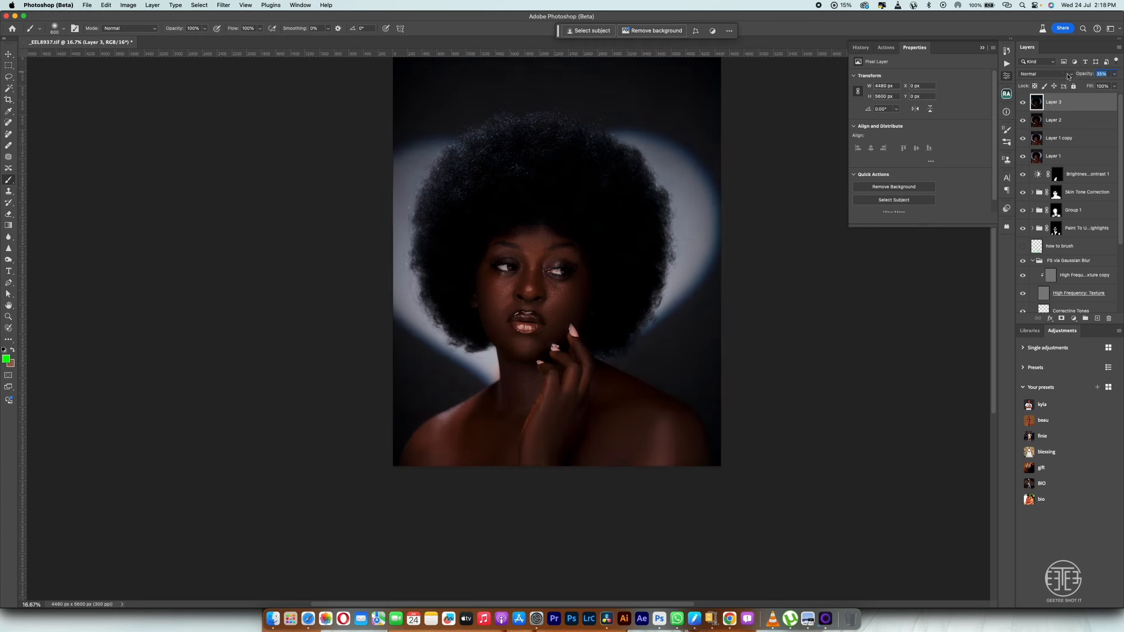
Step: Group the two film-look layers and compare the portrait with and without the group
left_click(1073, 120, "shift")
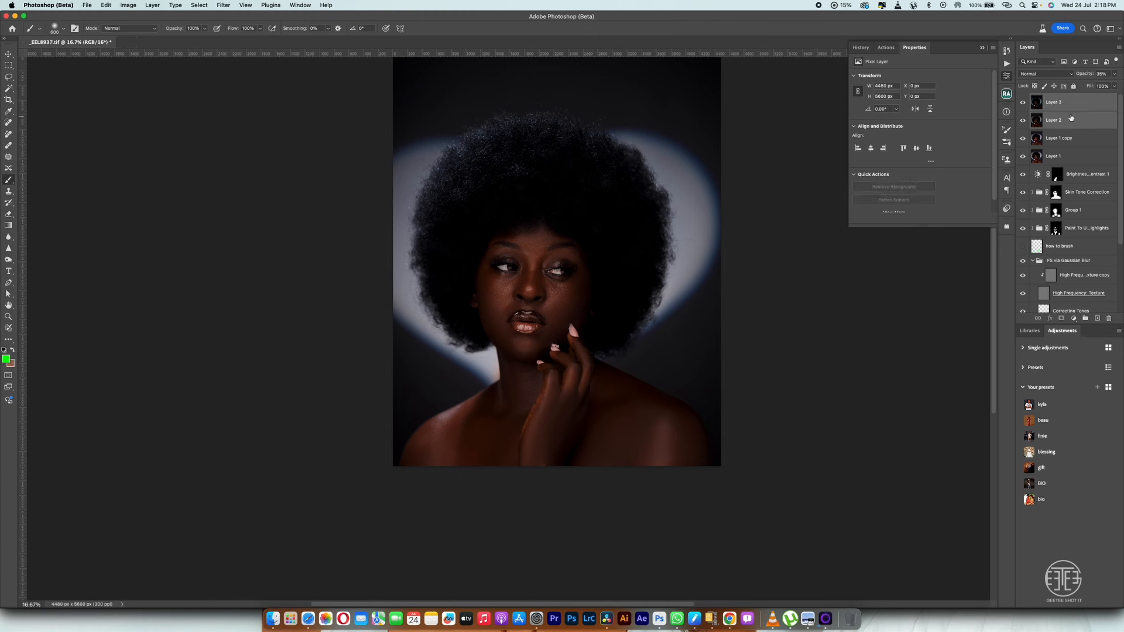
key("super+g")
left_click(1023, 99)
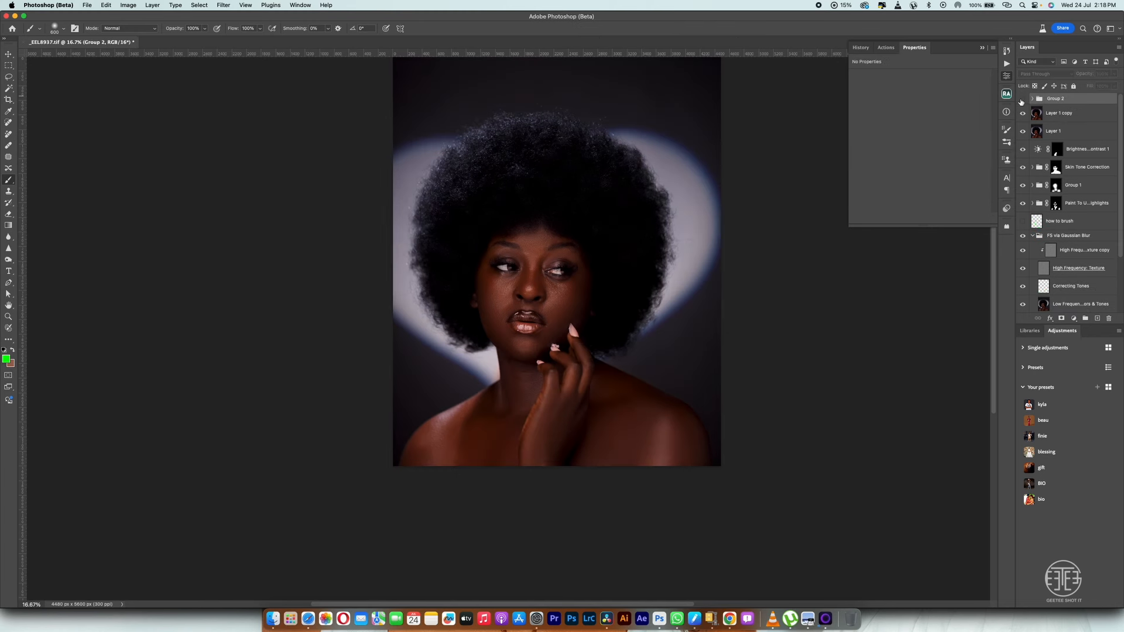
left_click(1023, 99)
left_click(1023, 100)
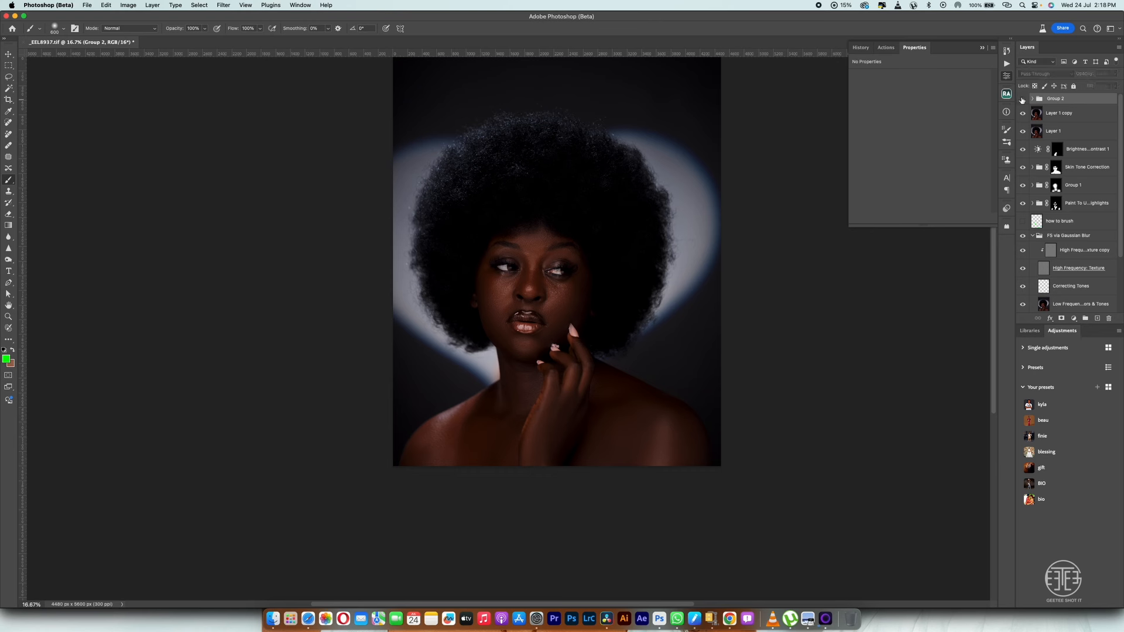
left_click(1023, 99)
Step: Add a Curves adjustment layer above the film-look group, shape a gentle contrast S-curve, and reduce its opacity to about 38%
left_click(1074, 318)
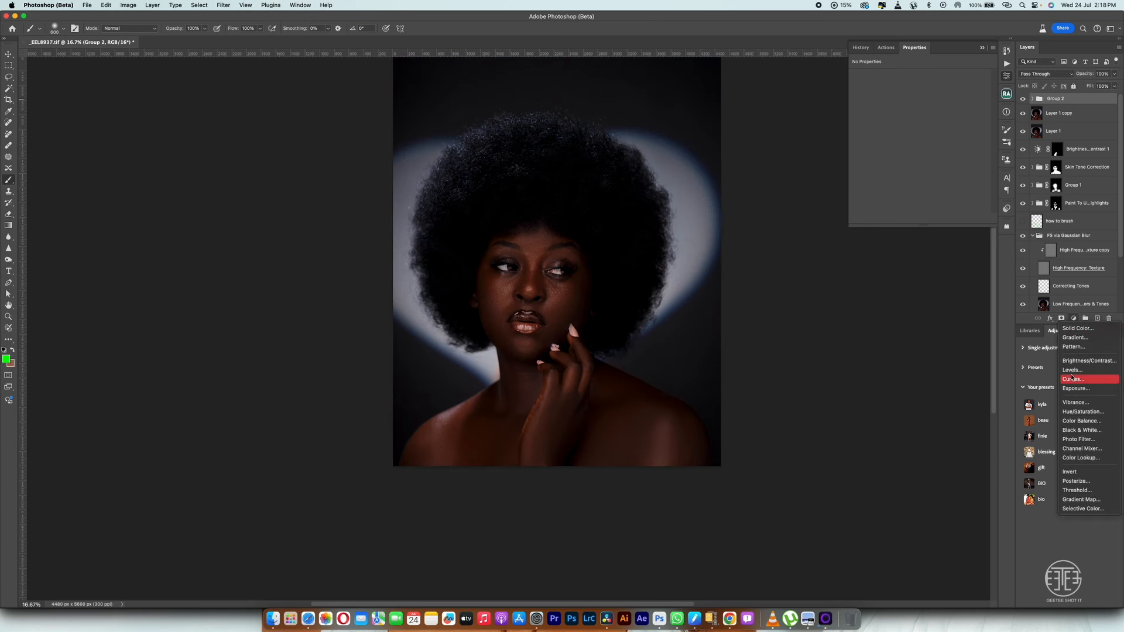
left_click(1073, 379)
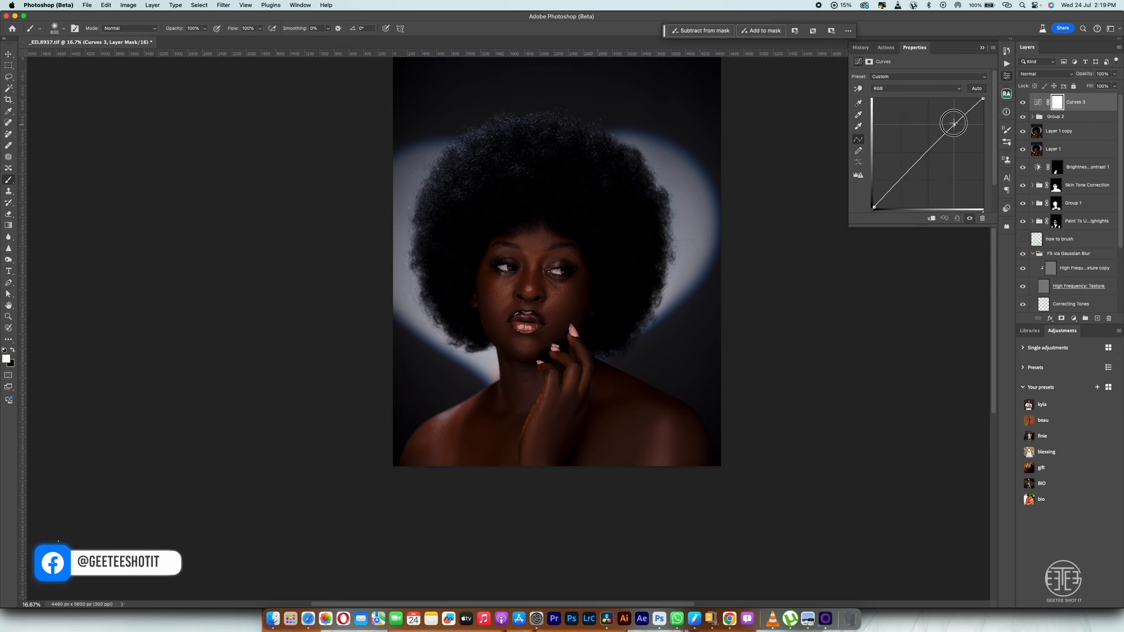
left_click_drag(954, 127, 953, 122)
left_click_drag(902, 175, 902, 183)
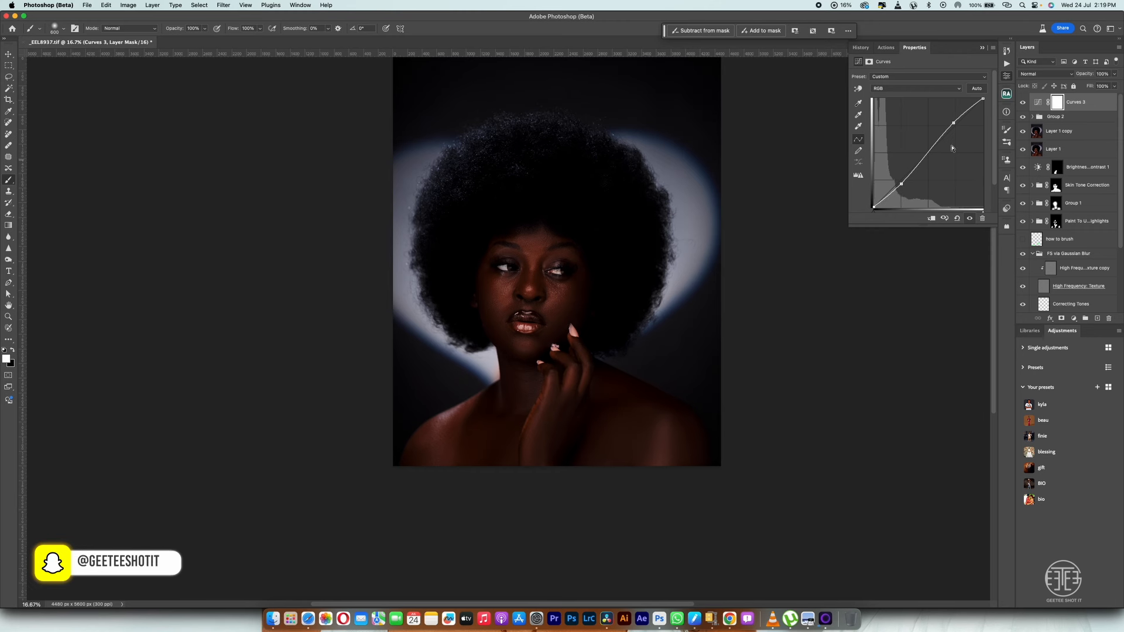
left_click_drag(954, 123, 955, 123)
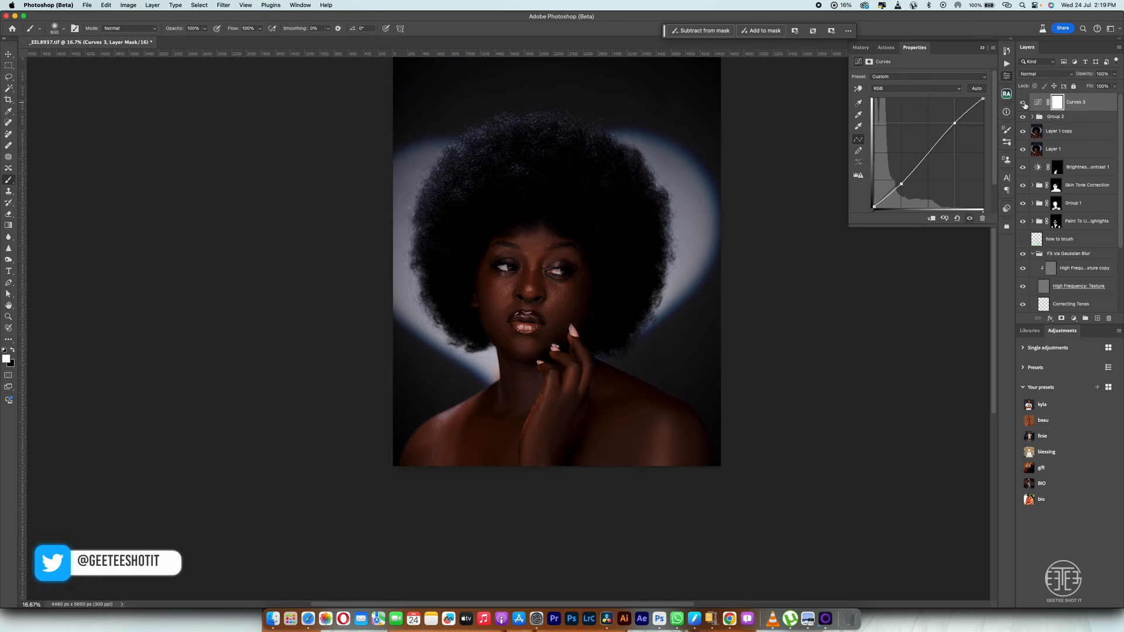
left_click_drag(1096, 73, 1069, 86)
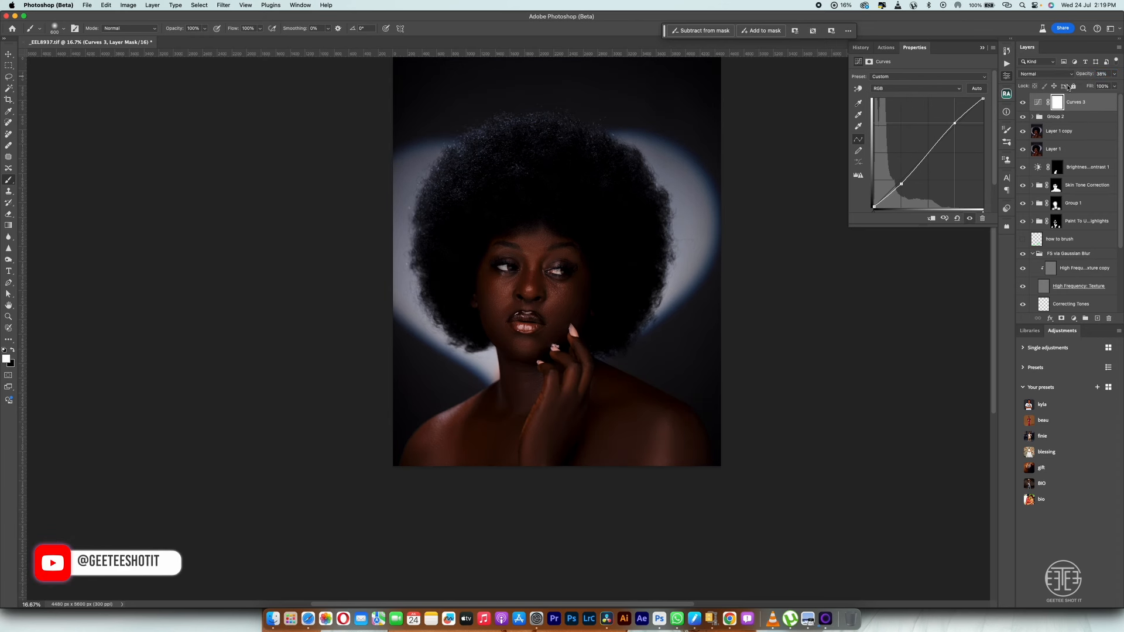
Step: Reduce the film-look group's opacity to about 52% and compare the portrait with and without the group
left_click(1062, 118)
left_click(1076, 76)
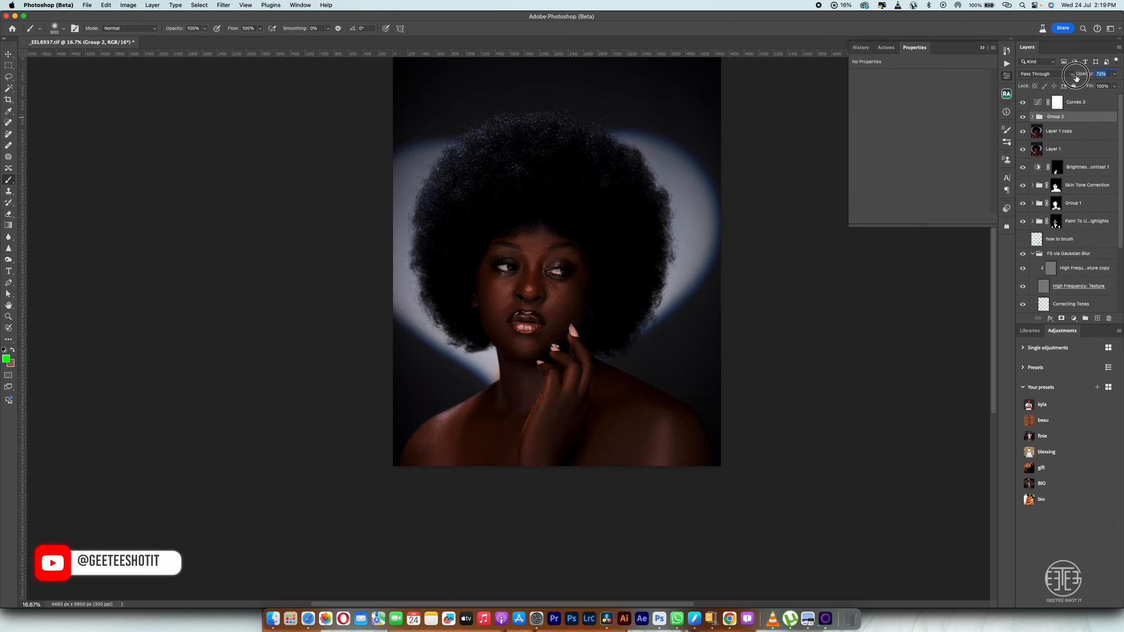
left_click_drag(1075, 77, 1073, 78)
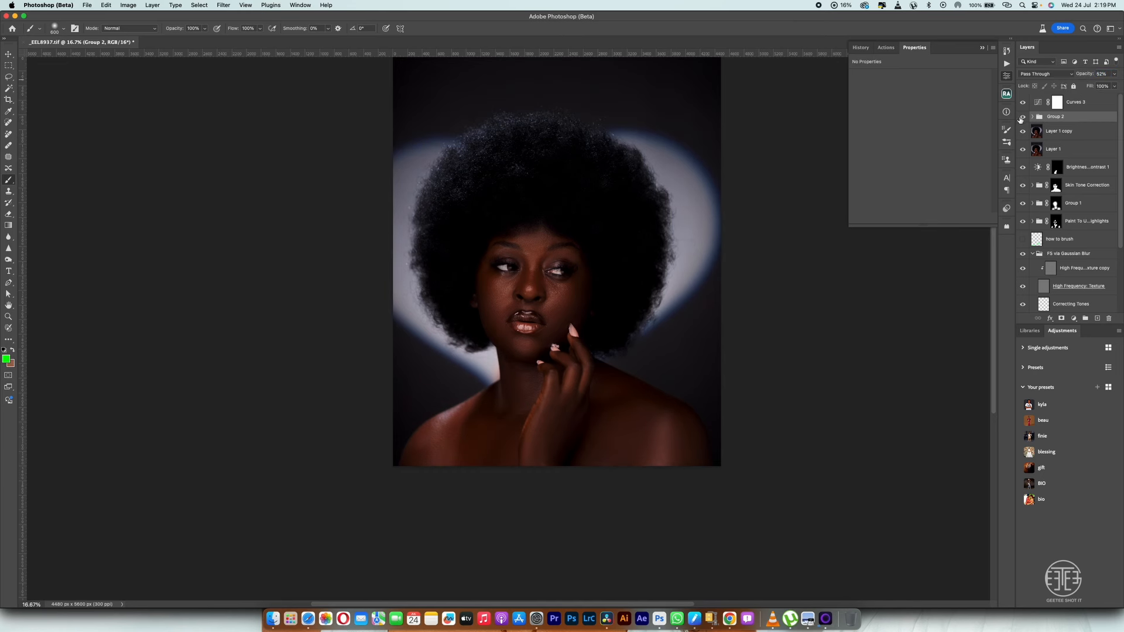
left_click(1022, 118)
left_click(1023, 118)
scroll(592, 292, "up", 5)
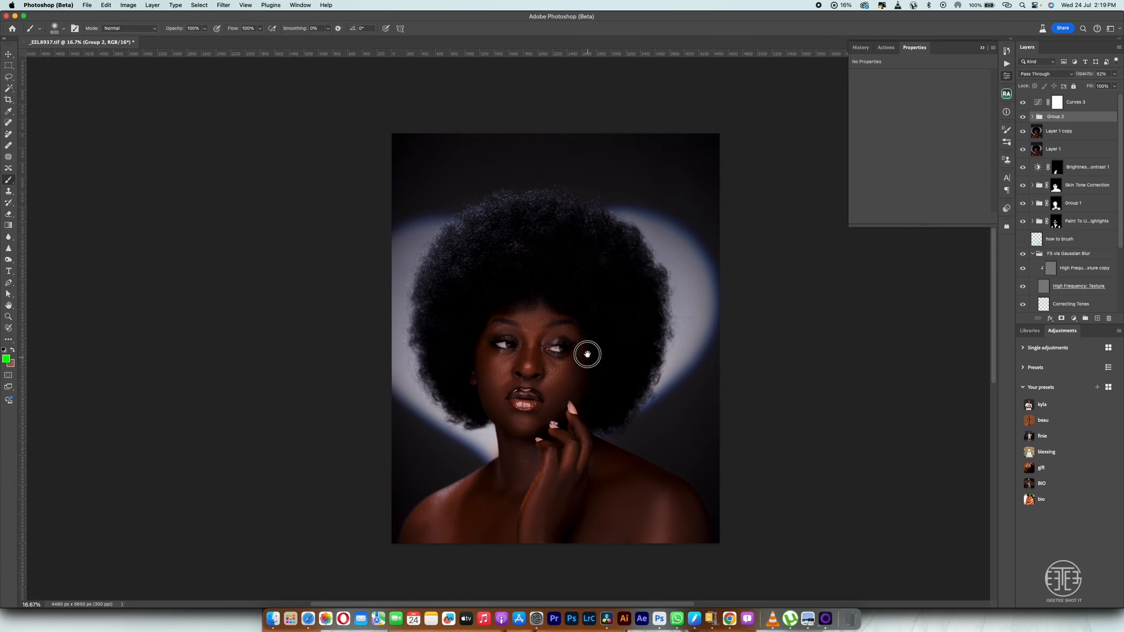